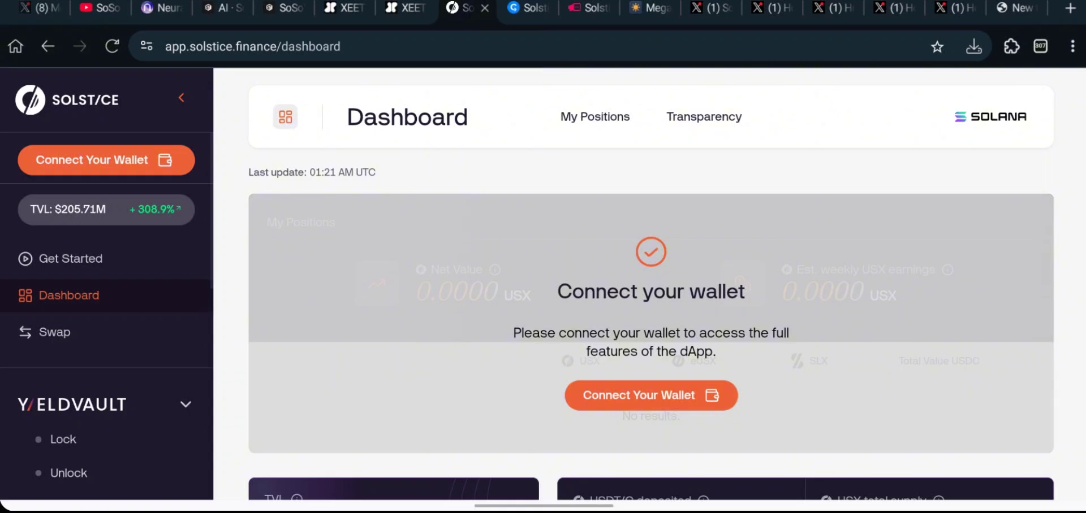
scroll(728, 263, down, 15)
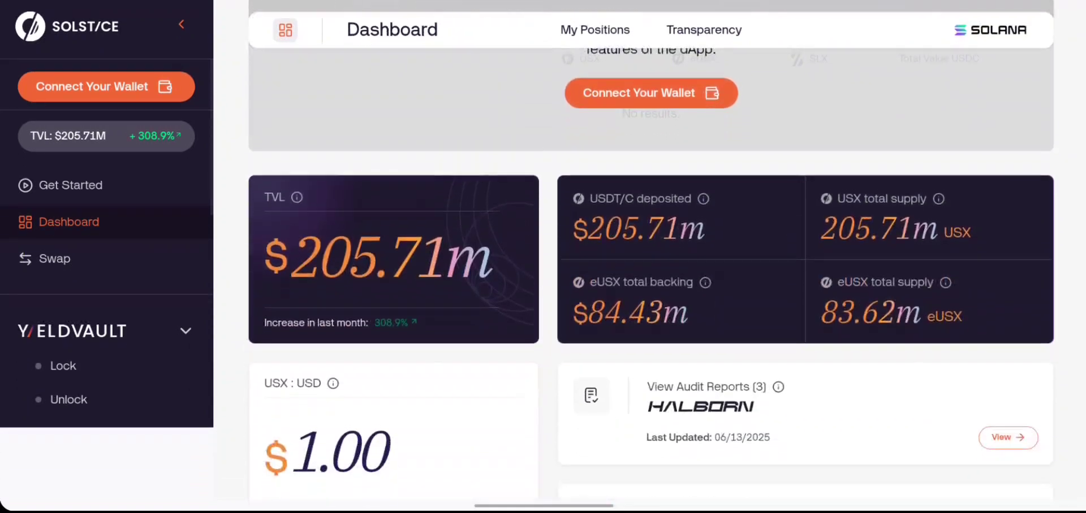
scroll(729, 264, up, 10)
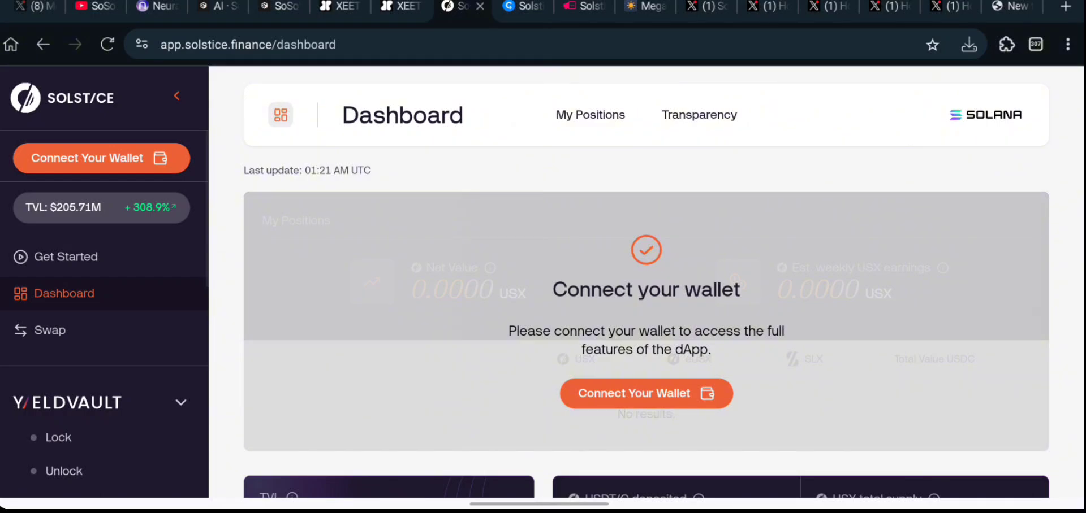
Switch to YouTube, subscribe to the Crypto Mechanic channel and set its notifications to All.
drag(599, 503, 601, 334)
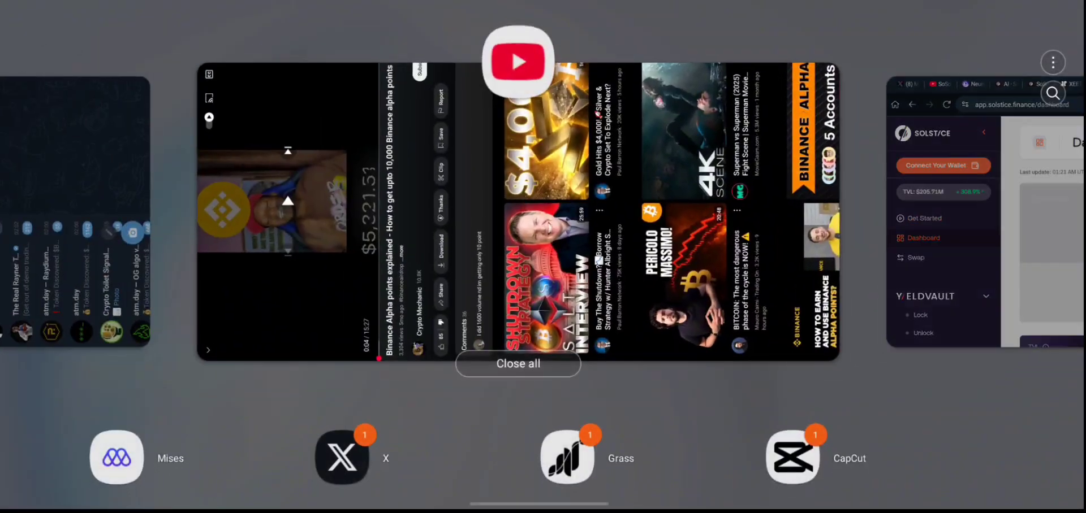
click(600, 334)
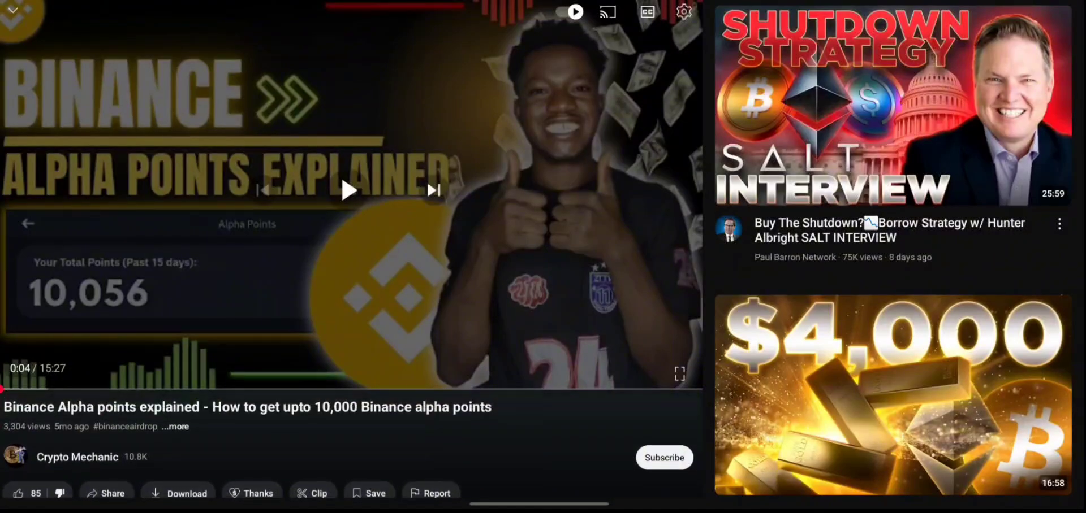
click(678, 462)
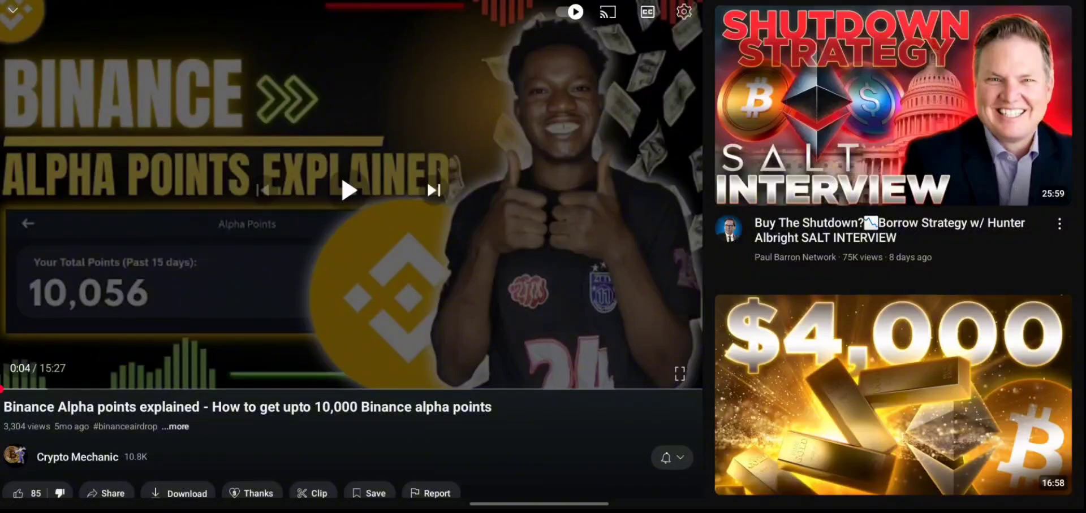
click(672, 458)
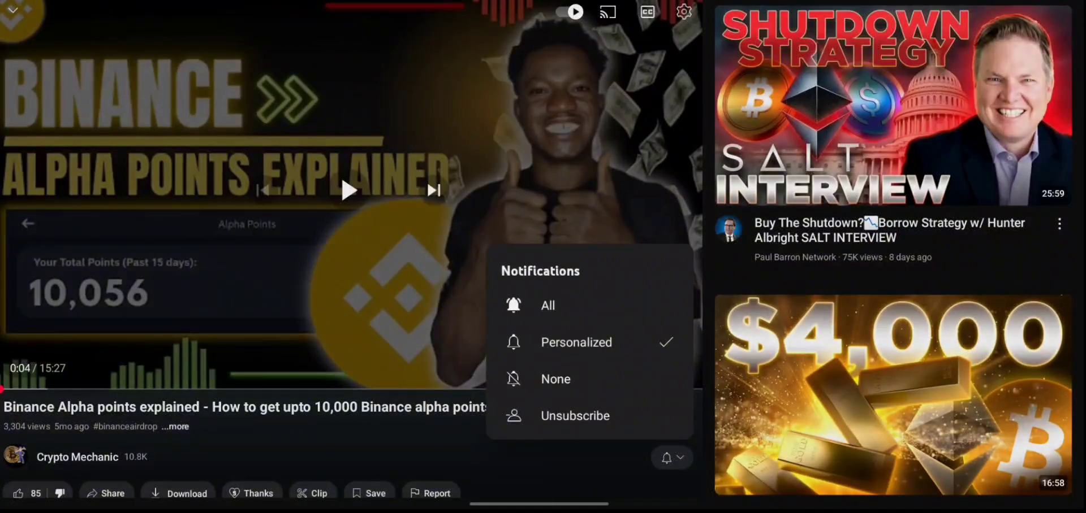
click(547, 306)
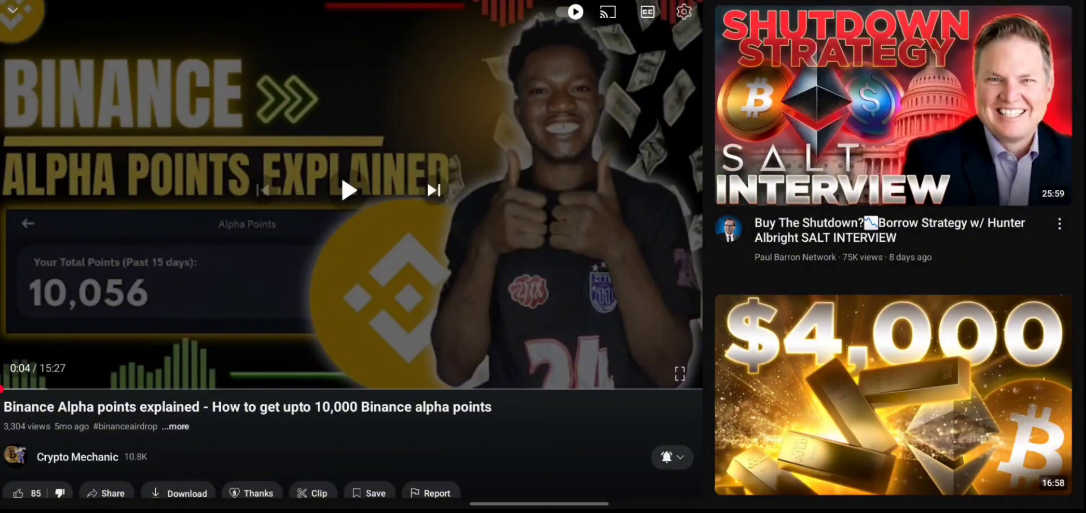
Like the Binance Alpha points video and bring its comments into view.
scroll(348, 441, down, 2)
click(18, 438)
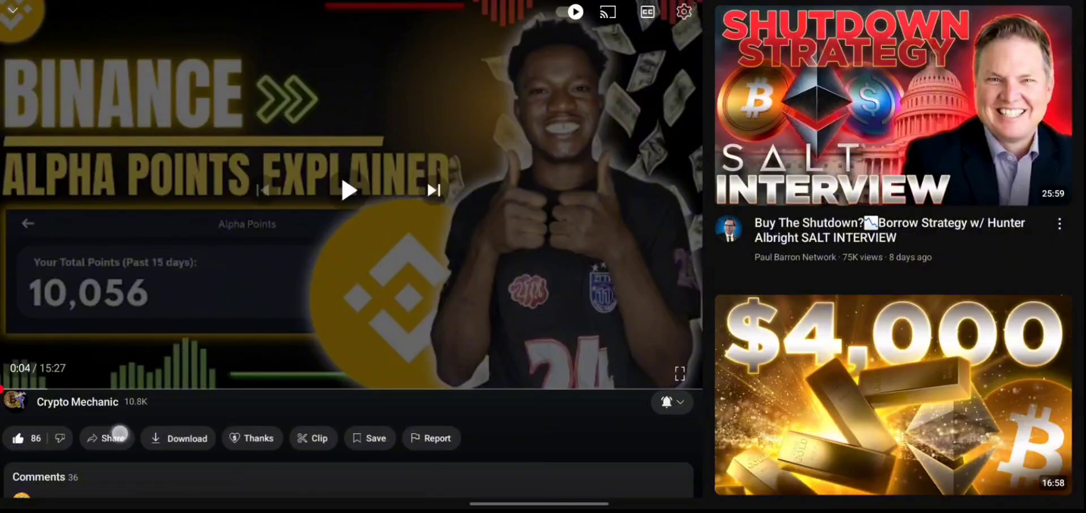
drag(117, 433, 115, 465)
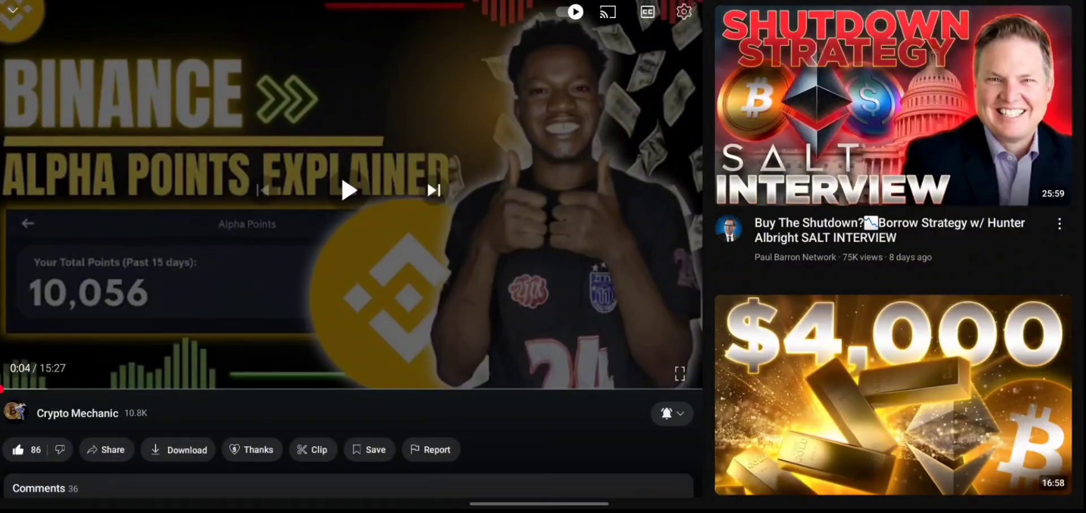
drag(343, 420, 370, 364)
drag(186, 450, 356, 465)
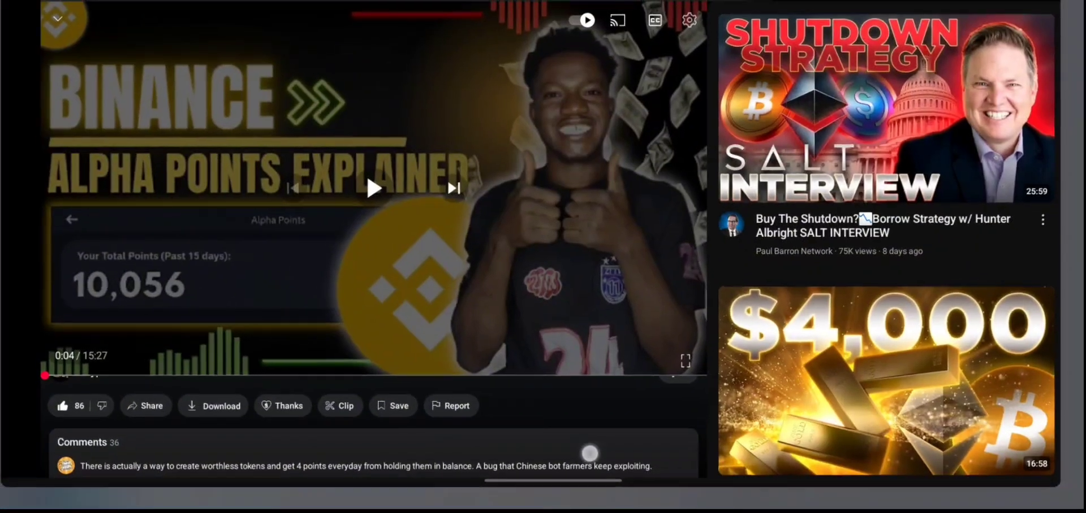
Switch back to the Mises browser and look over the TVL, deposit and supply figures on the Solstice dashboard.
drag(539, 503, 539, 340)
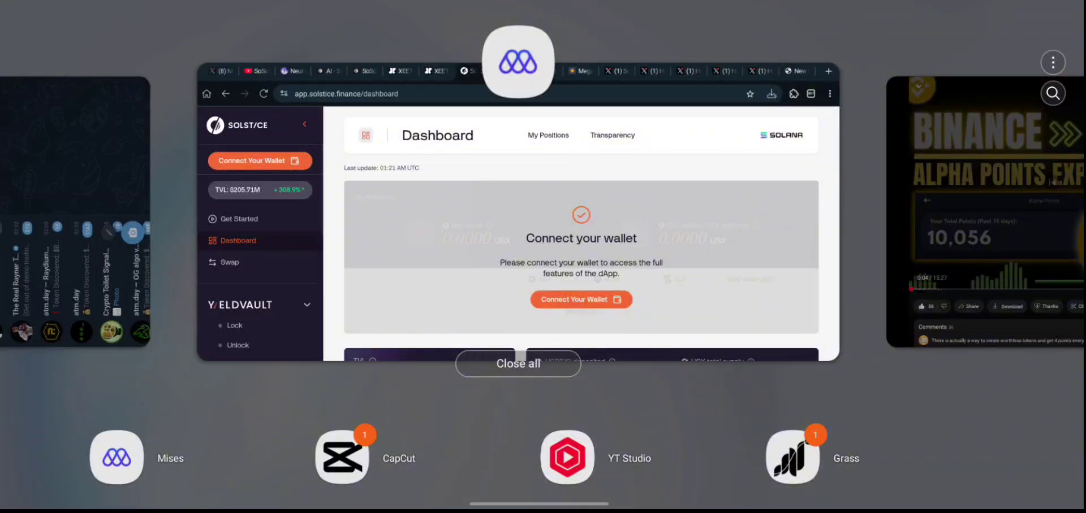
click(732, 287)
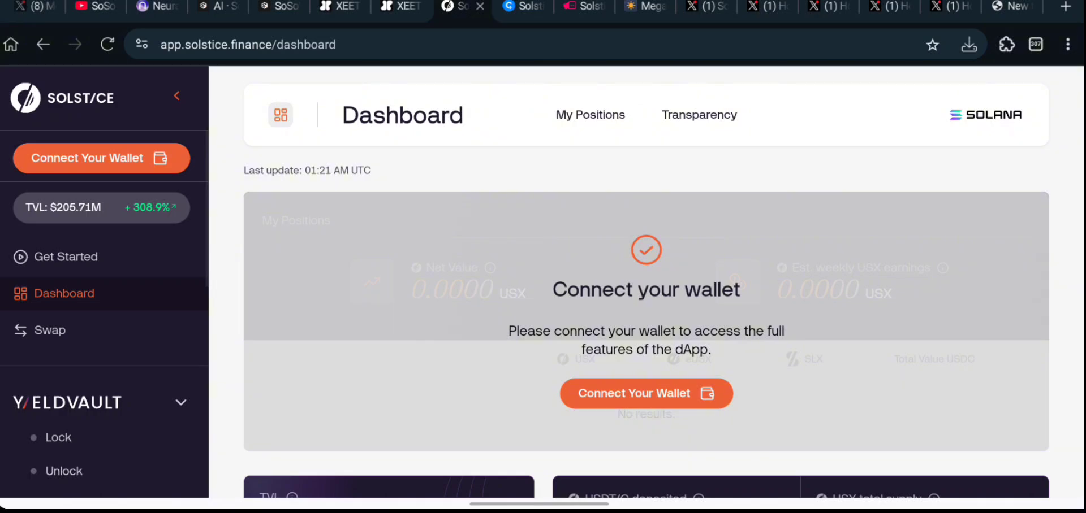
scroll(421, 353, down, 5)
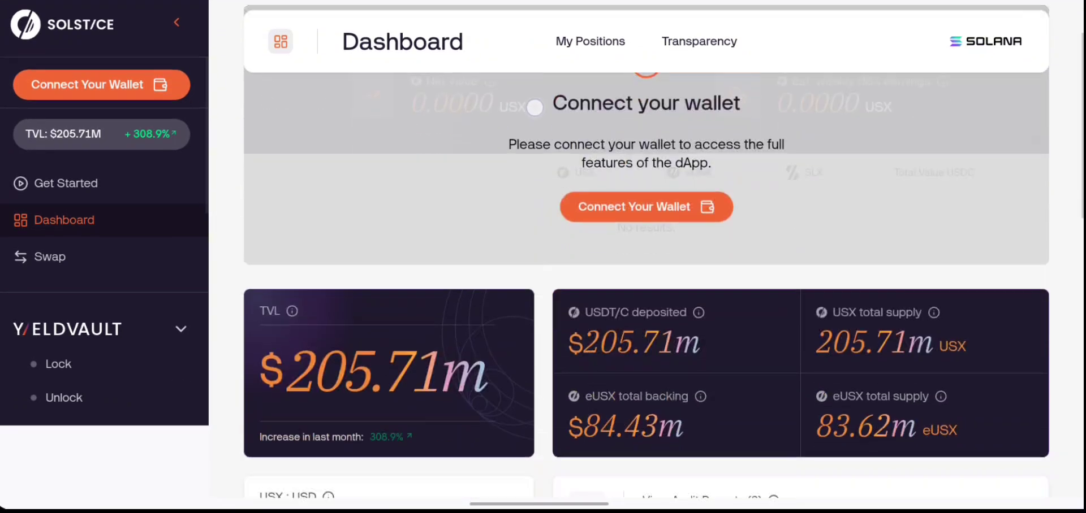
scroll(555, 351, up, 5)
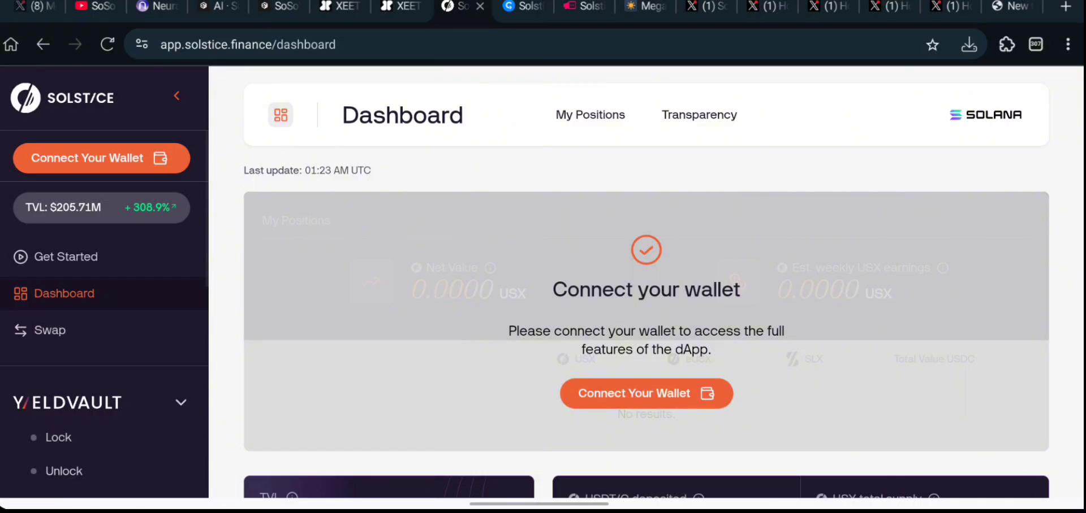
scroll(646, 282, down, 2)
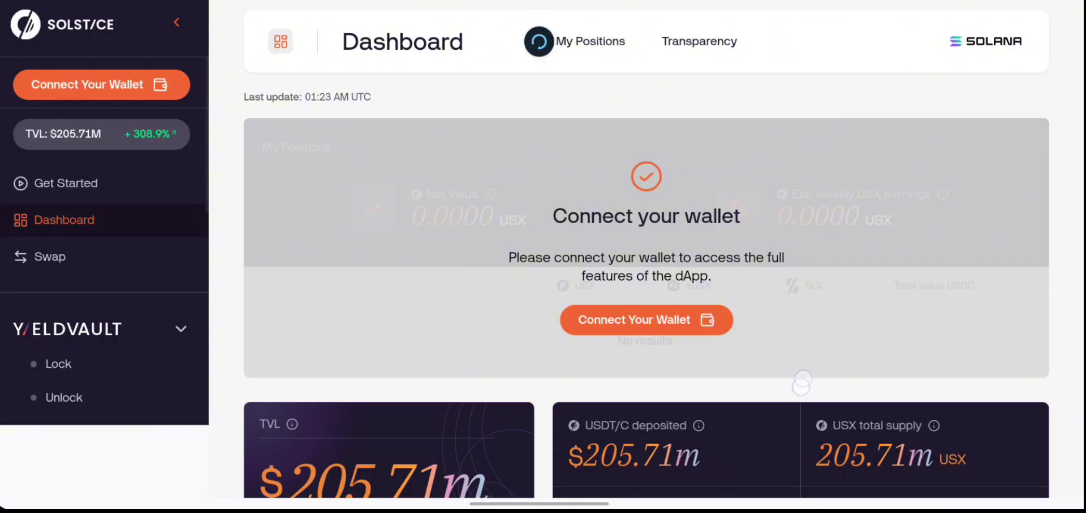
scroll(775, 213, down, 3)
scroll(776, 213, up, 5)
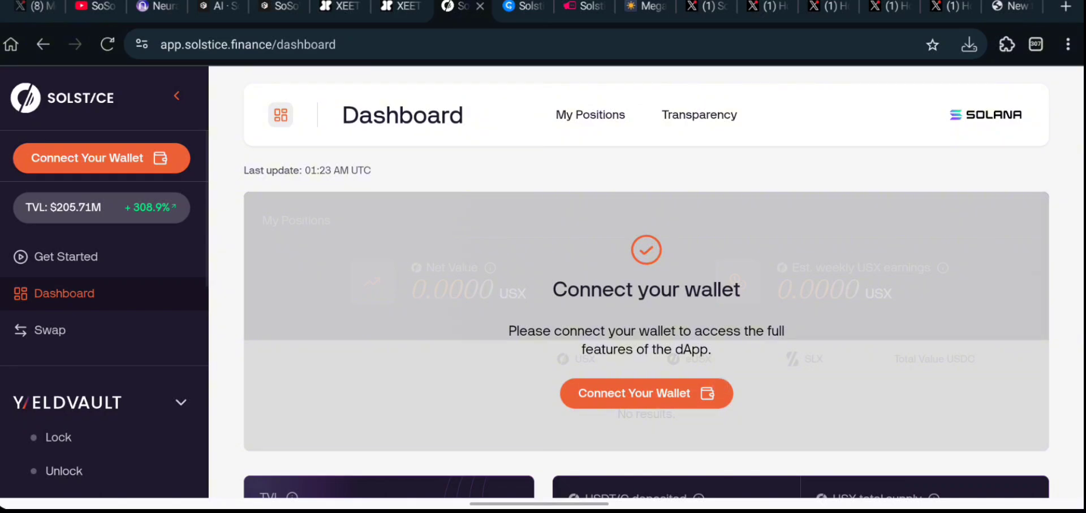
Connect the Phantom wallet to Solstice, approving the connection and signing the sign-in message.
click(646, 393)
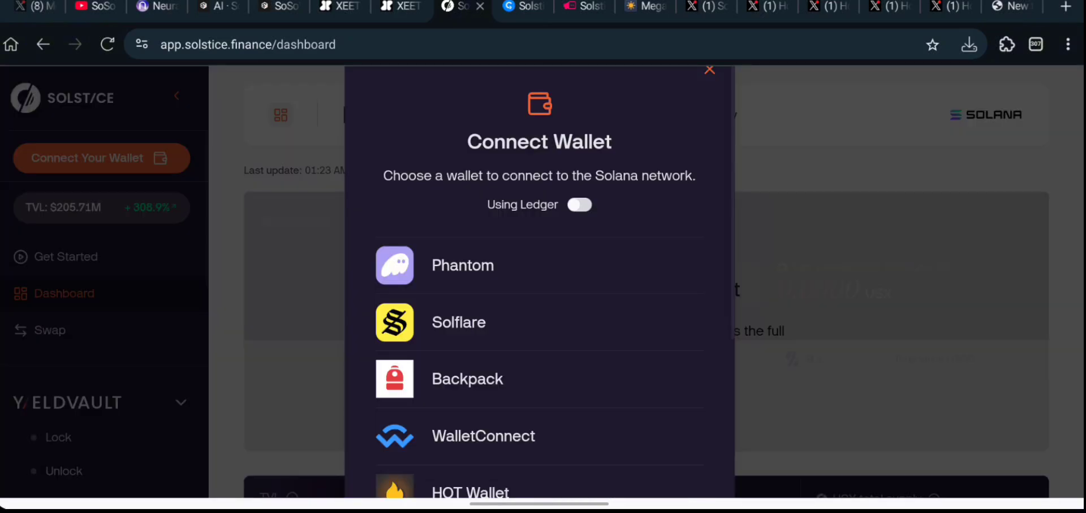
drag(559, 413, 585, 254)
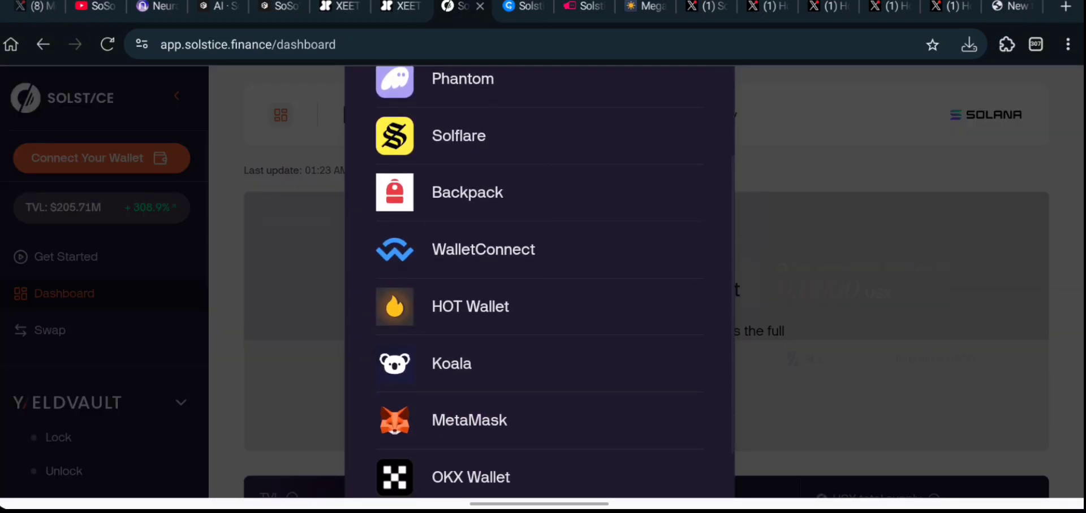
drag(623, 109, 636, 368)
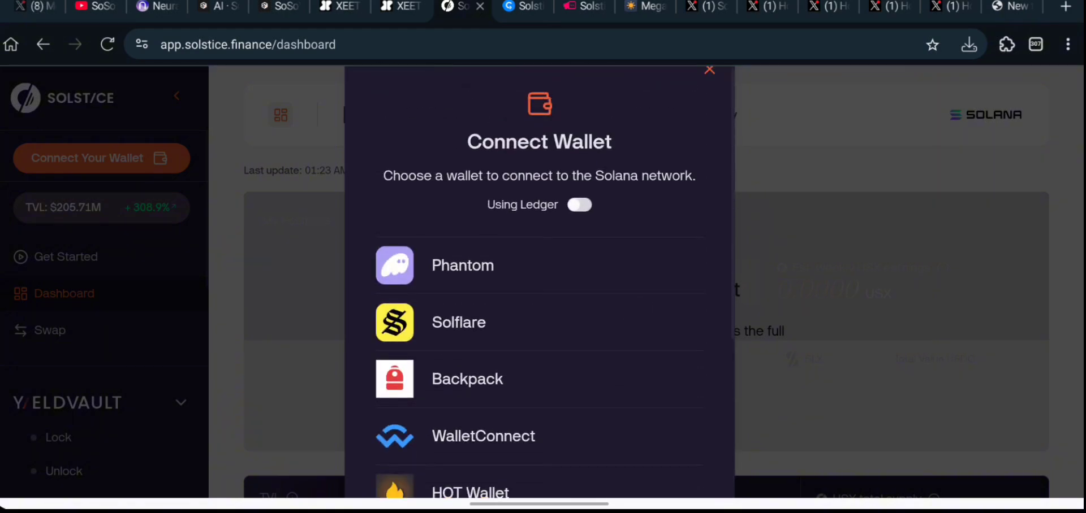
click(533, 260)
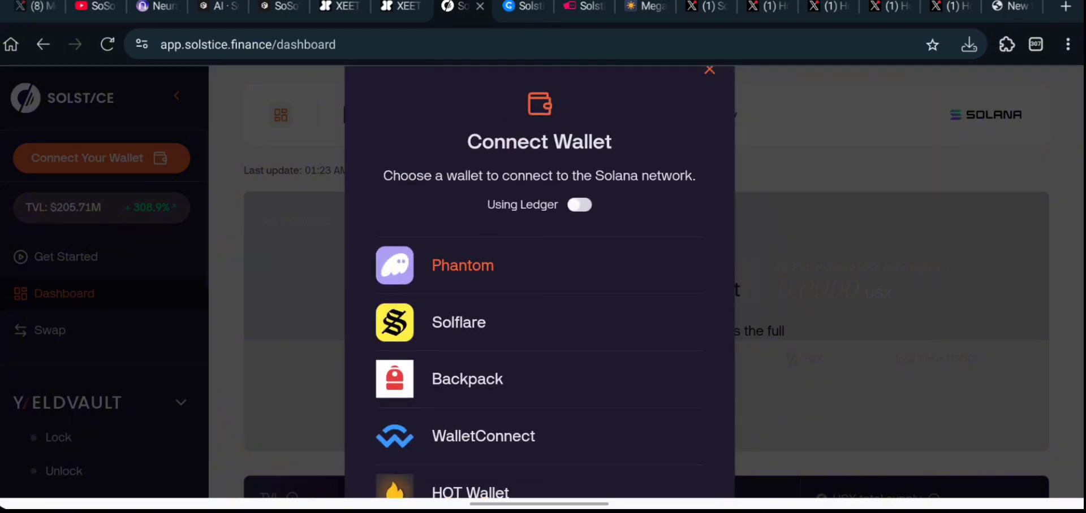
click(518, 270)
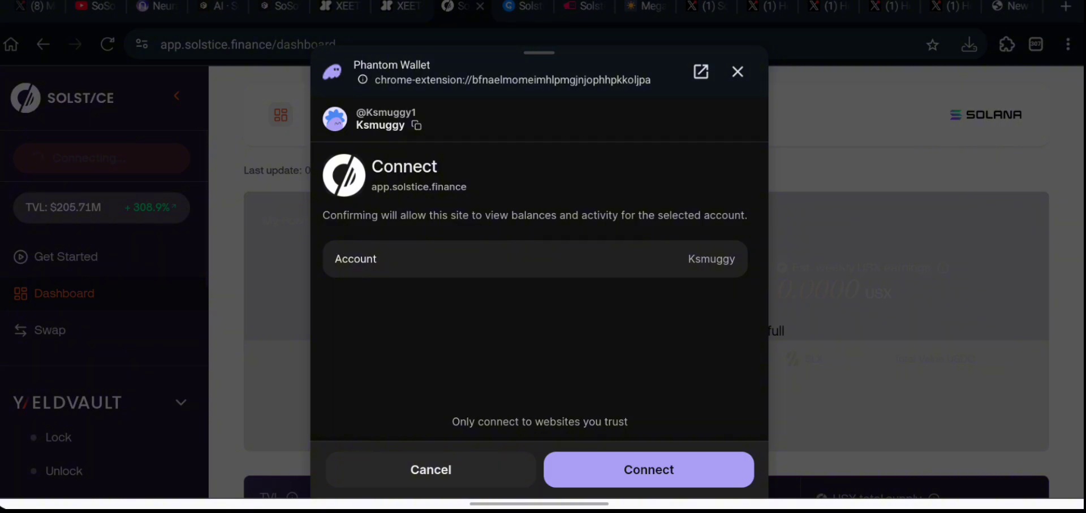
click(677, 467)
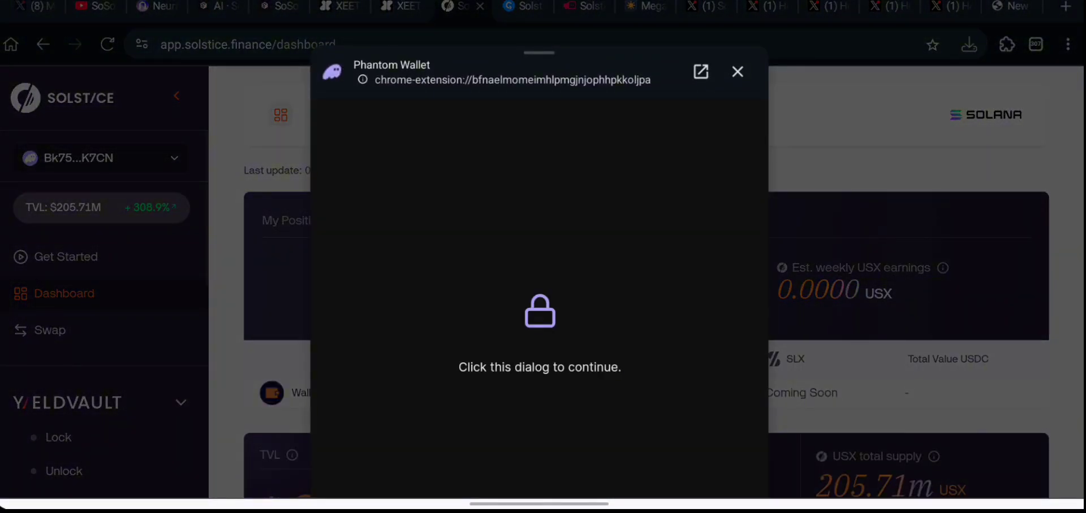
click(705, 182)
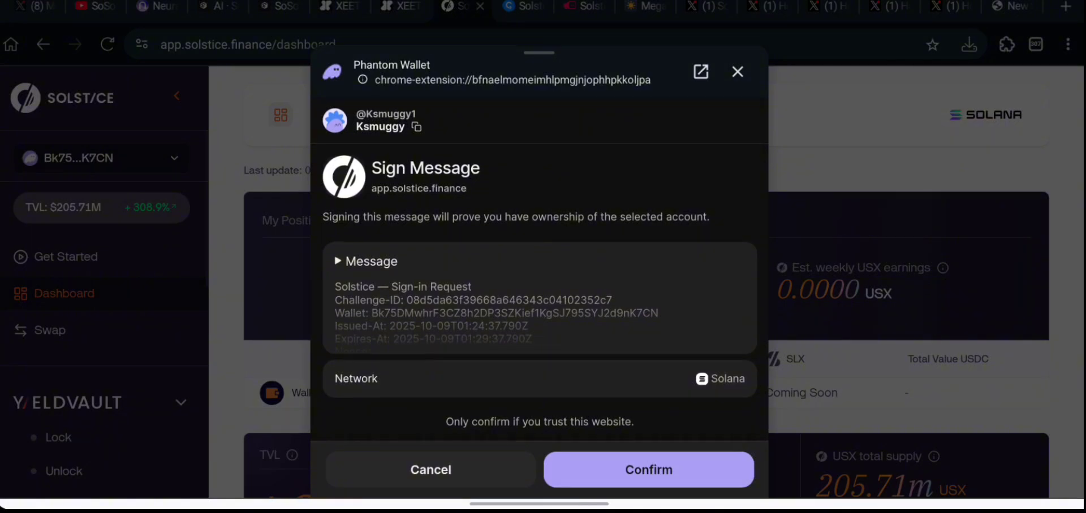
click(586, 168)
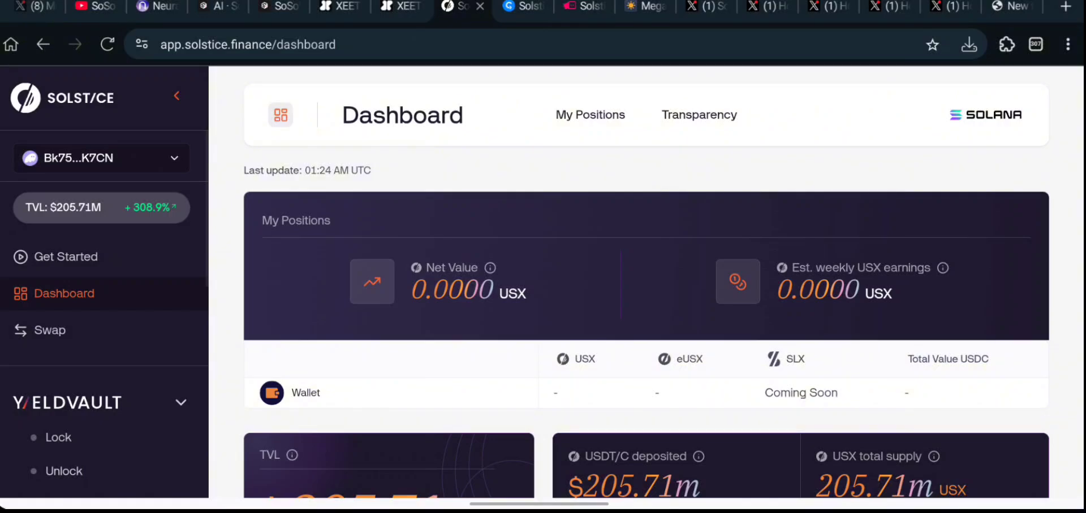
Open Solstice's Earn Flares page and review the onboarding steps for joining the Flares Campaign.
drag(90, 345, 128, 220)
click(99, 191)
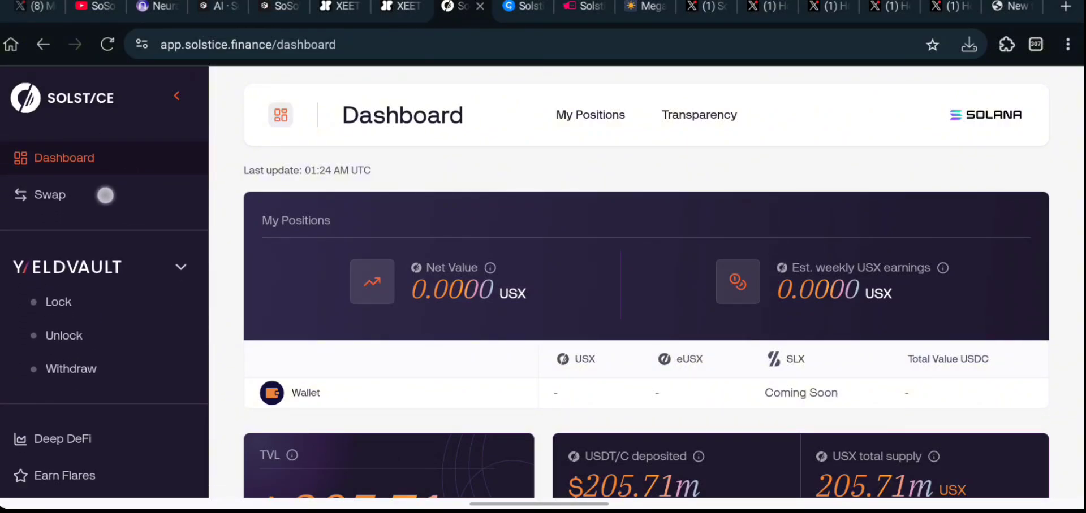
drag(138, 178, 180, 79)
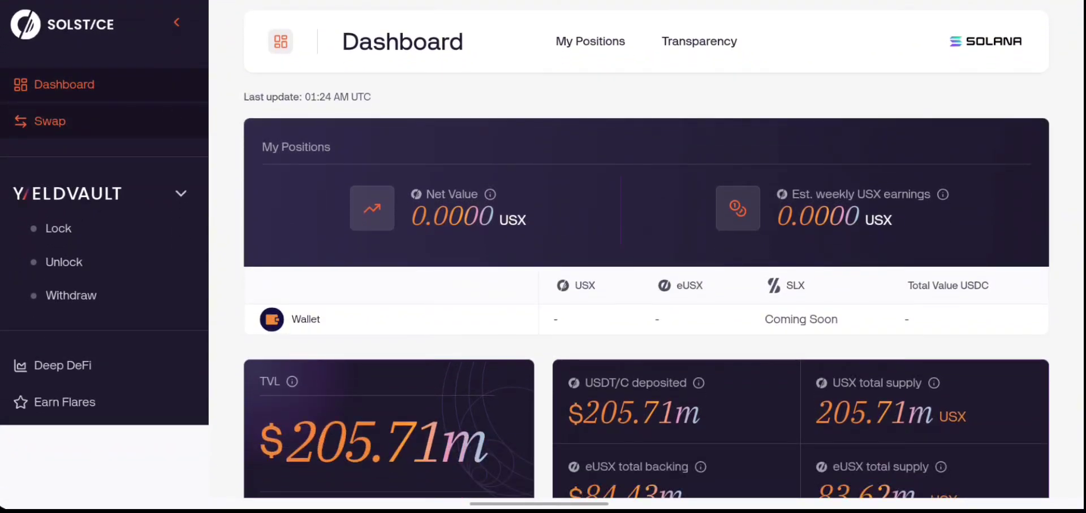
click(113, 404)
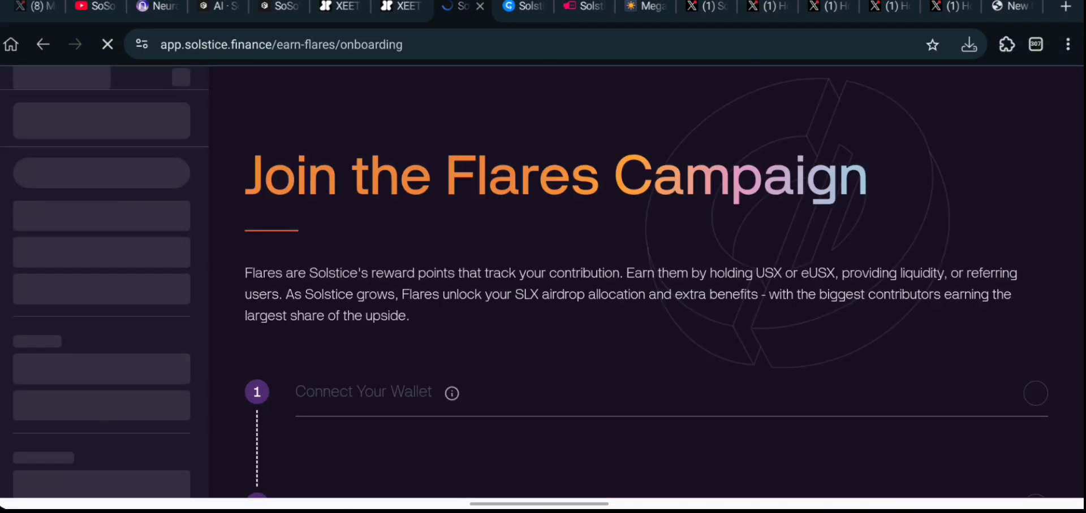
scroll(619, 273, down, 2)
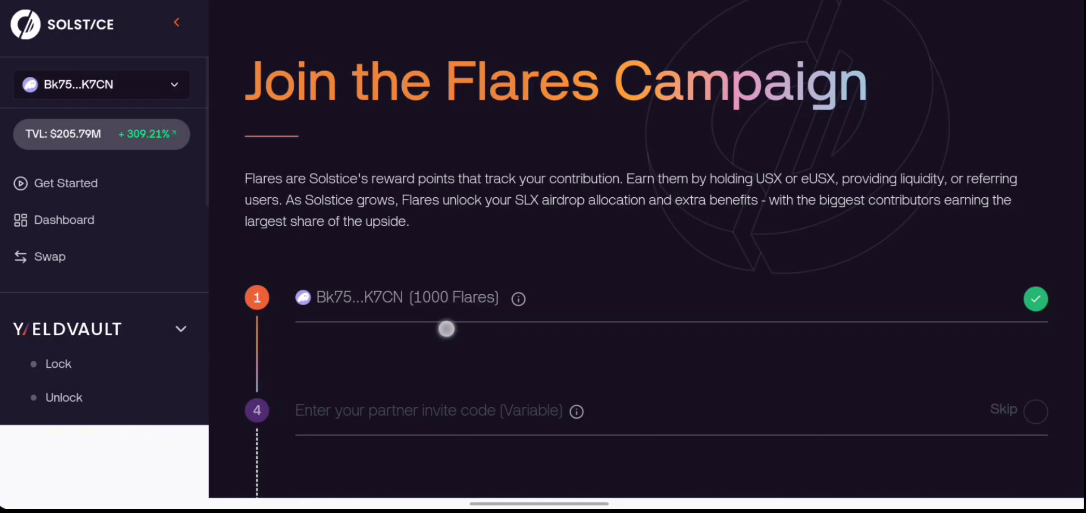
scroll(429, 317, down, 1)
scroll(464, 317, up, 1)
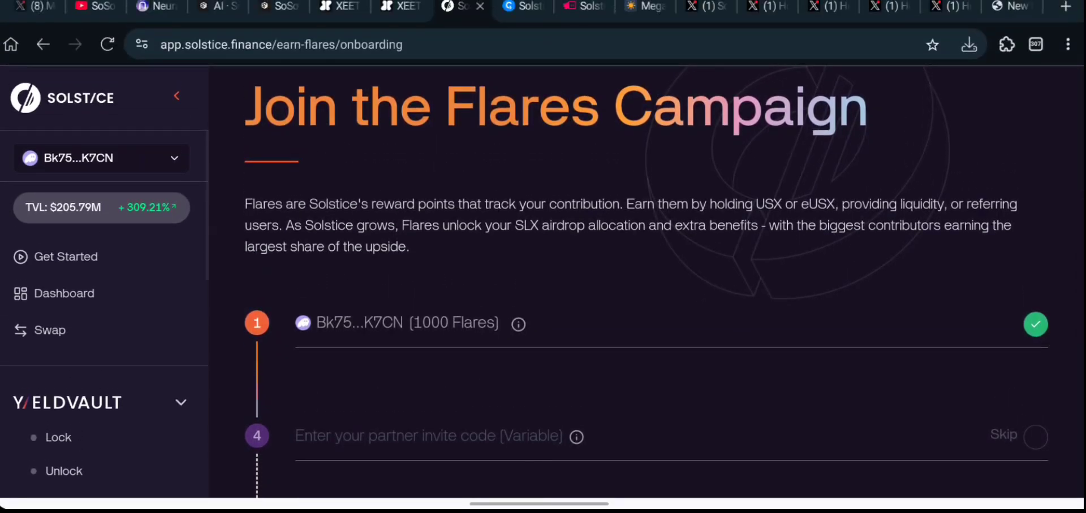
scroll(478, 323, up, 2)
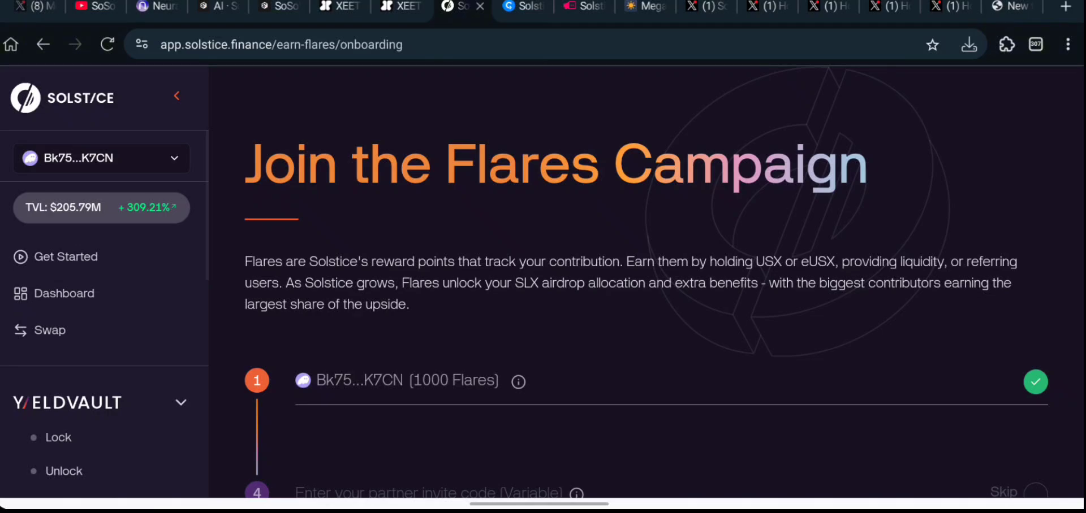
Open the Megaphone page for Solstice: Early Risers and review its community portal and list of activities.
click(589, 7)
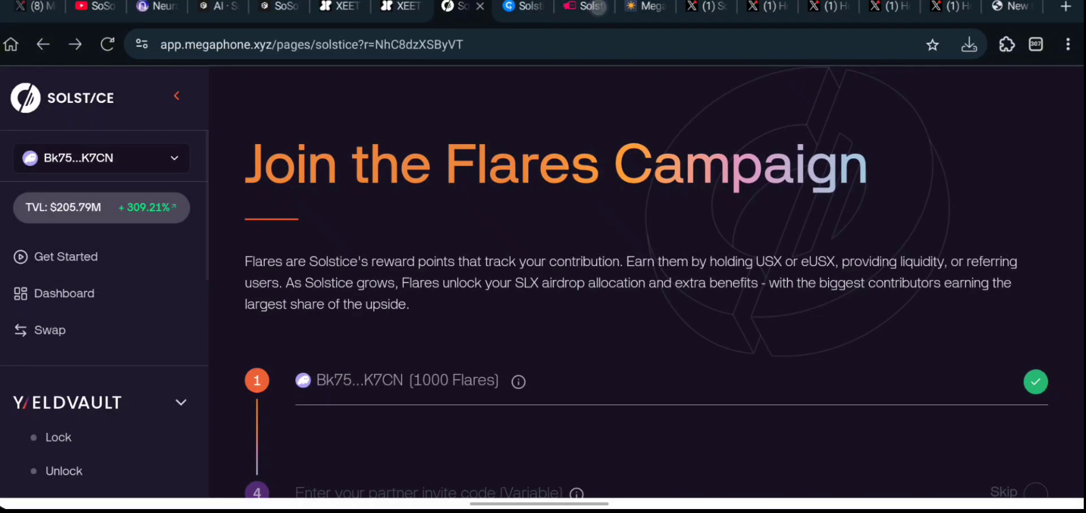
scroll(543, 282, down, 5)
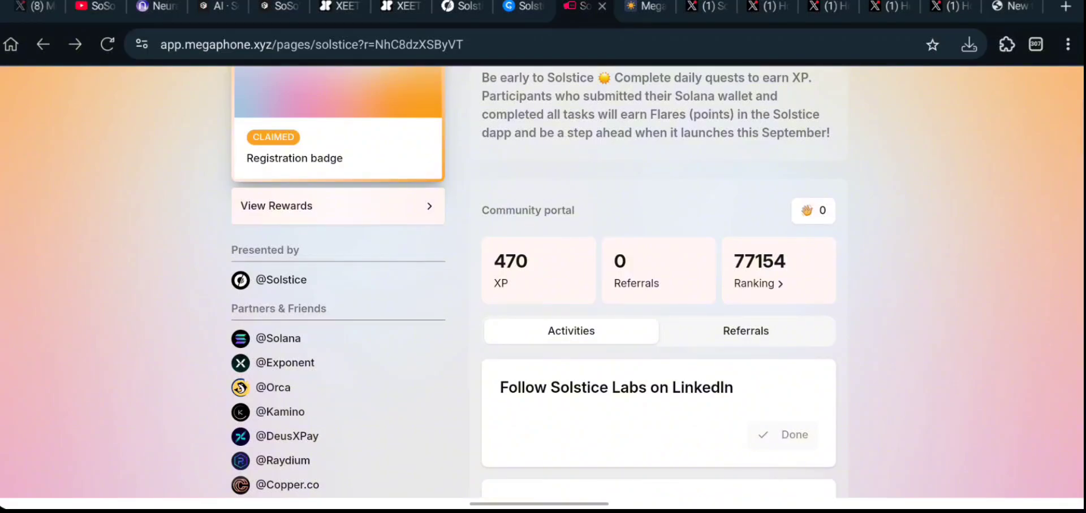
scroll(543, 283, down, 3)
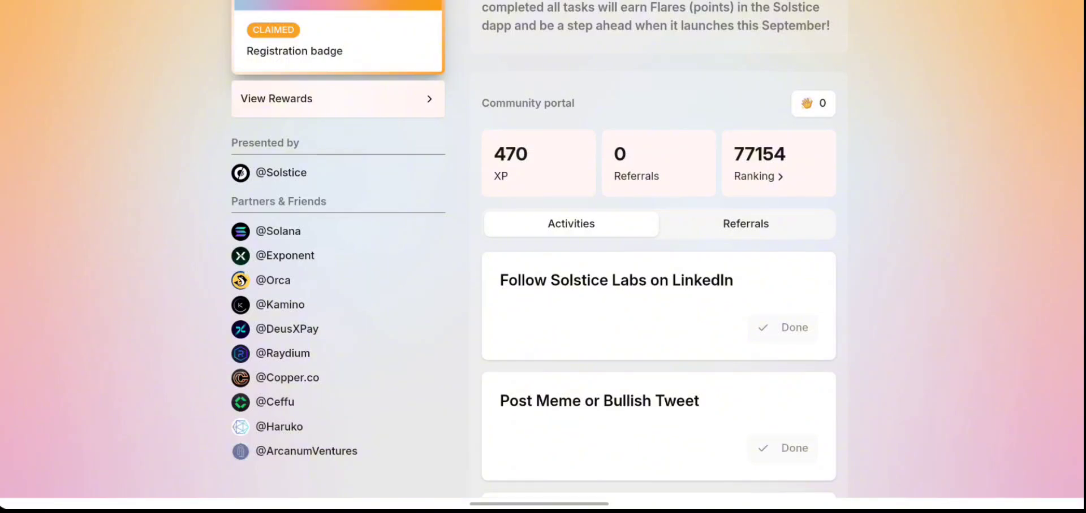
scroll(679, 368, down, 5)
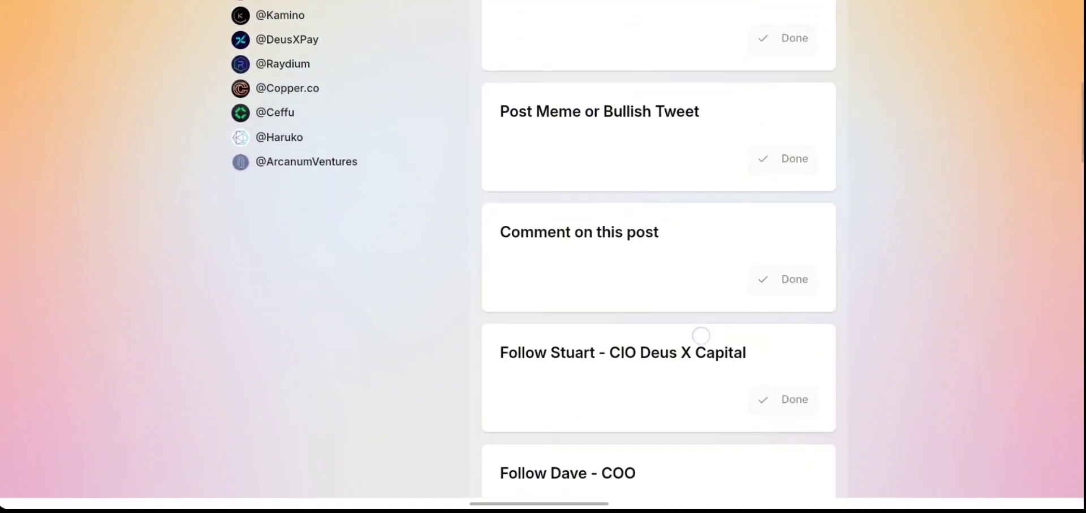
scroll(700, 335, down, 5)
scroll(659, 254, up, 15)
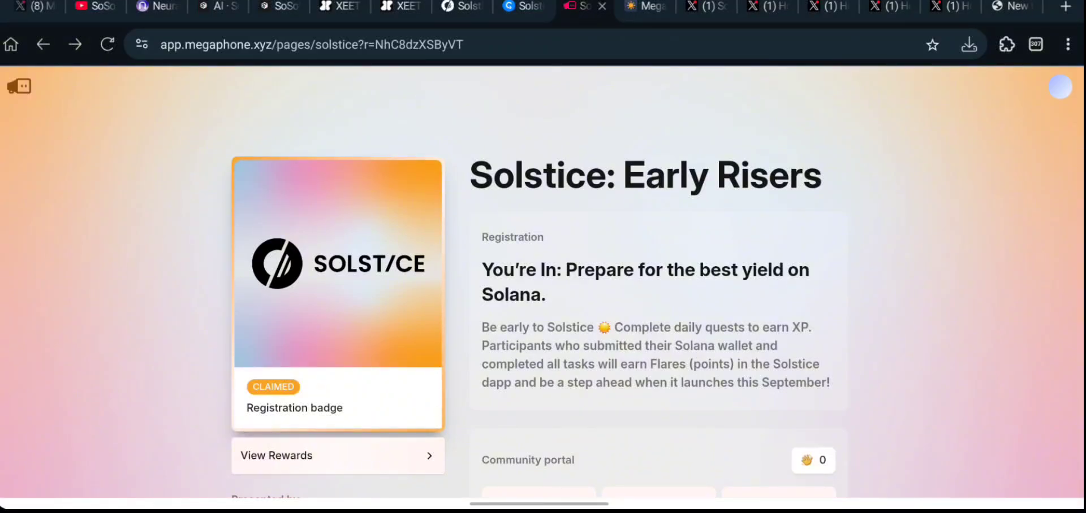
Return to Solstice's Flares Campaign onboarding page and review the partner invite code and T&Cs steps.
click(477, 12)
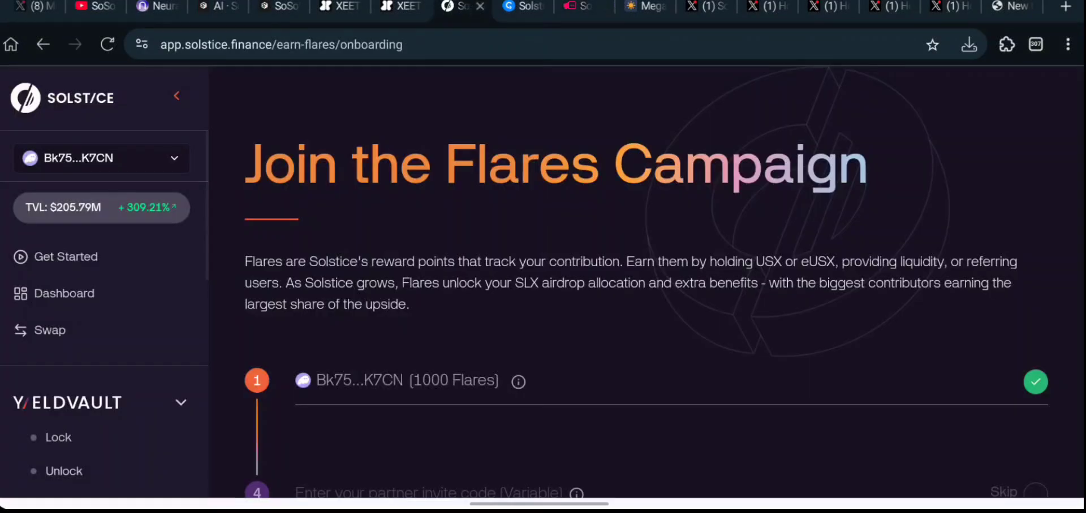
scroll(437, 378, down, 5)
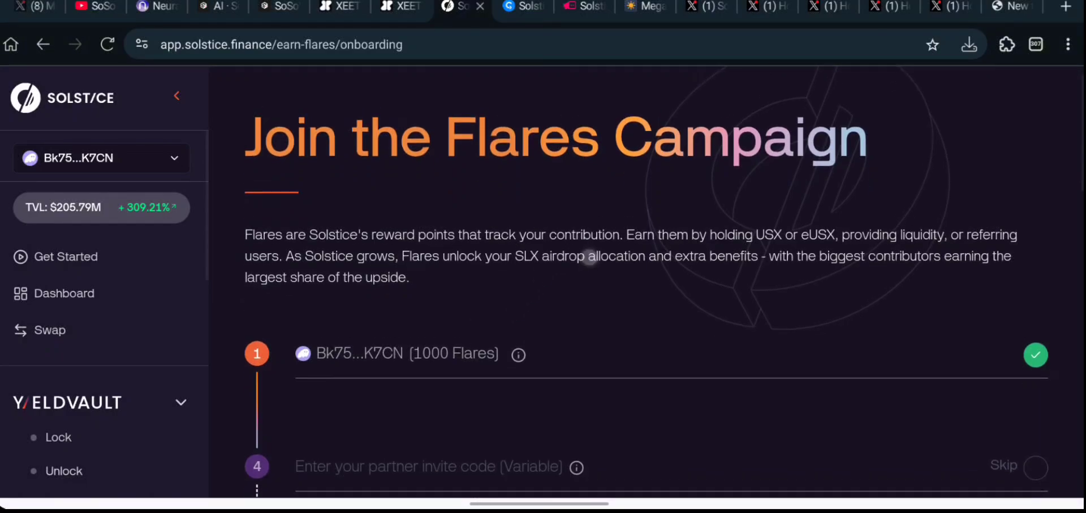
scroll(820, 252, down, 3)
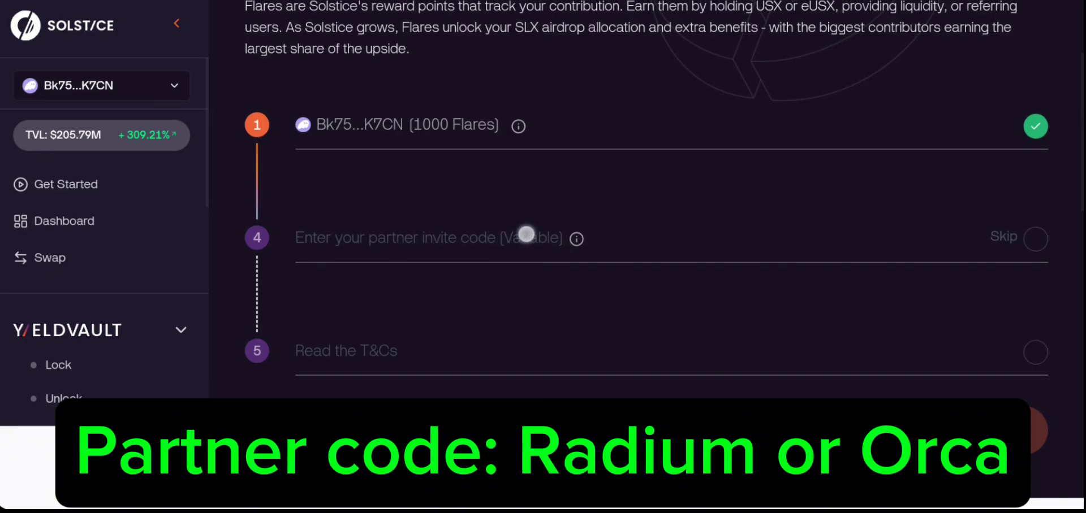
scroll(467, 247, down, 1)
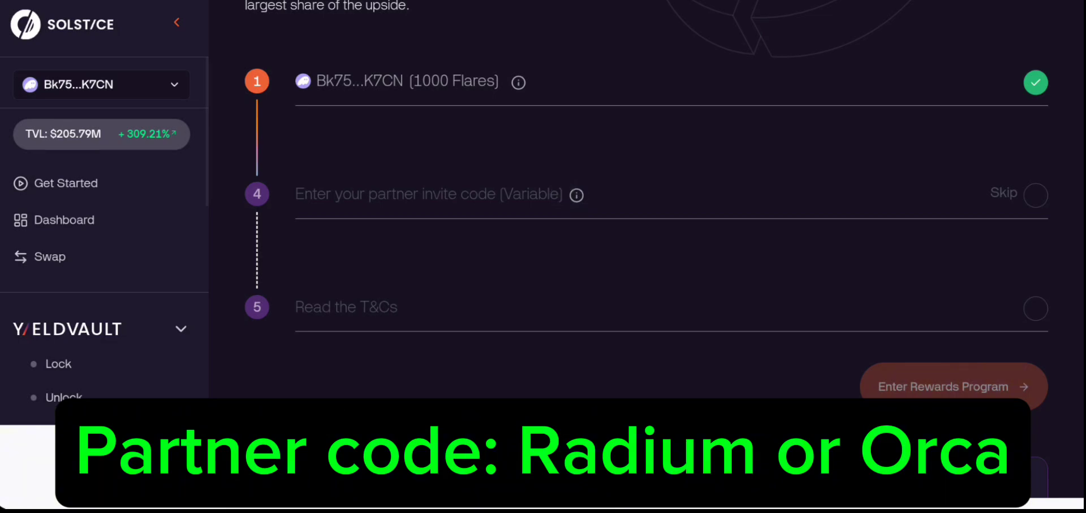
scroll(852, 347, down, 5)
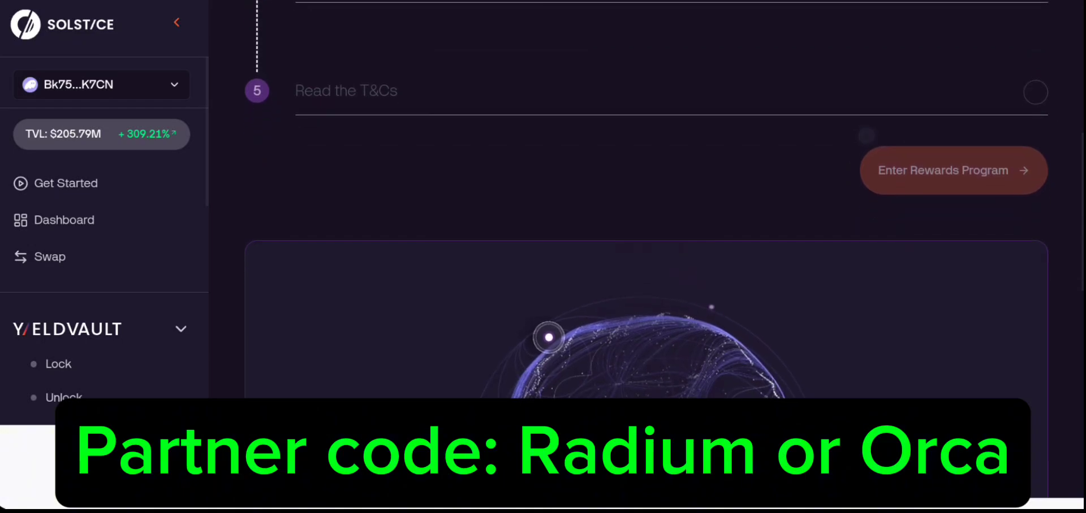
Enter the Flares rewards program once the partner invite code and T&Cs steps are completed.
scroll(865, 136, up, 4)
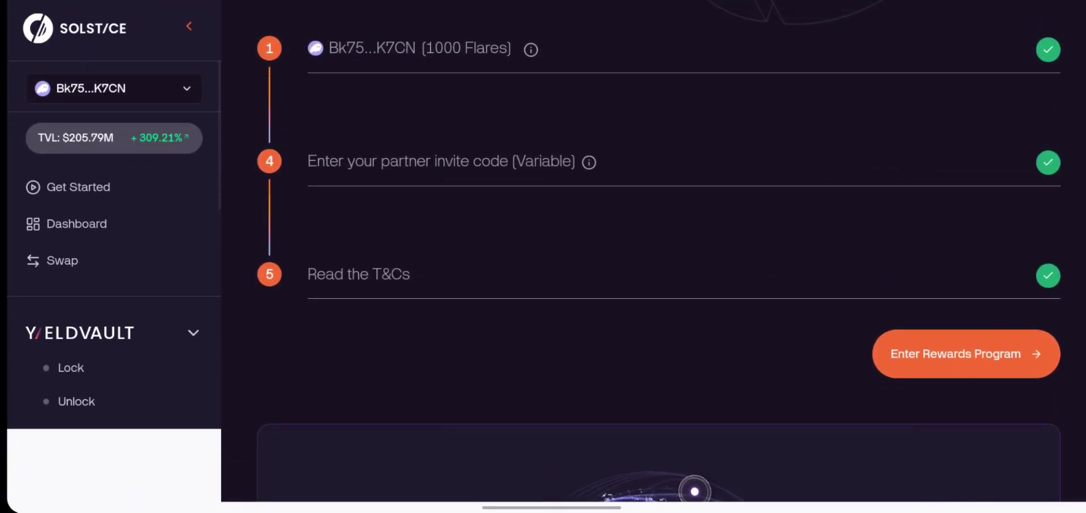
scroll(1049, 218, up, 3)
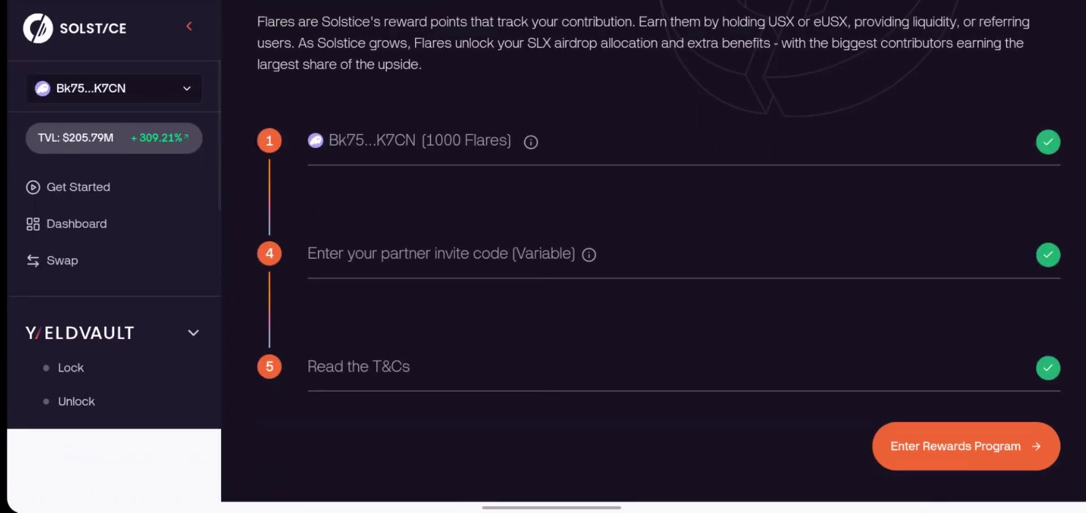
scroll(654, 255, down, 5)
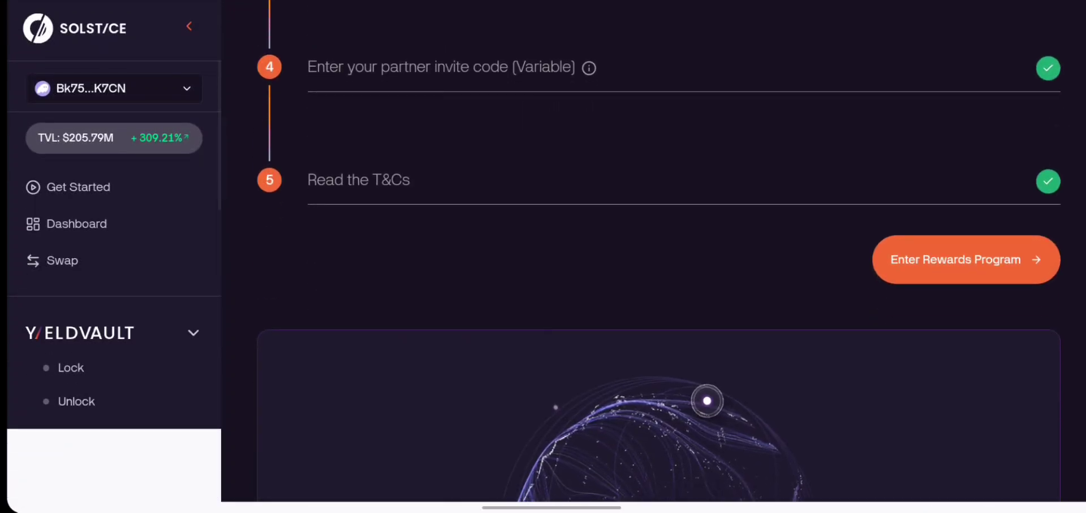
click(965, 260)
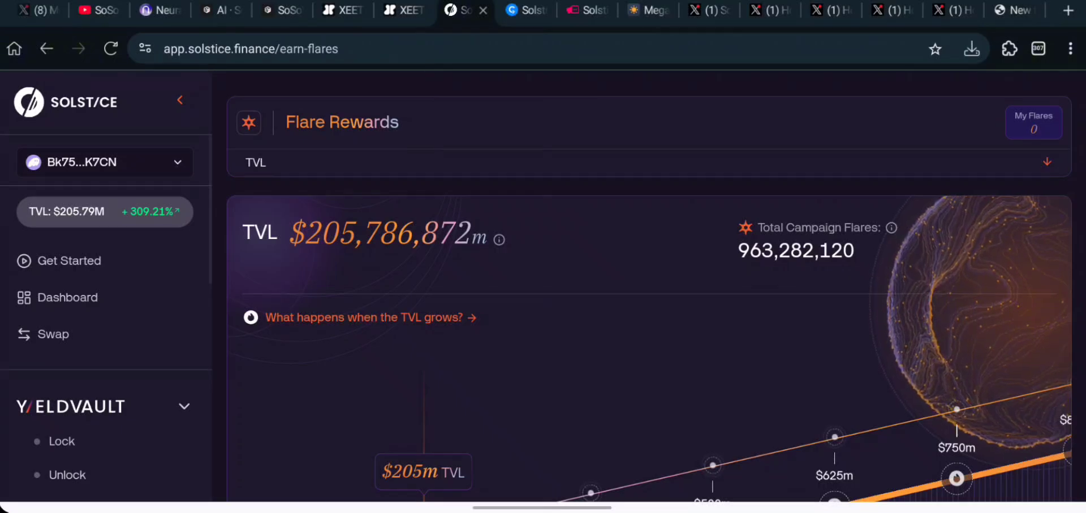
Look over the Flare Rewards page, including the TVL milestone chart and the My Global Multiplier section.
scroll(649, 283, down, 8)
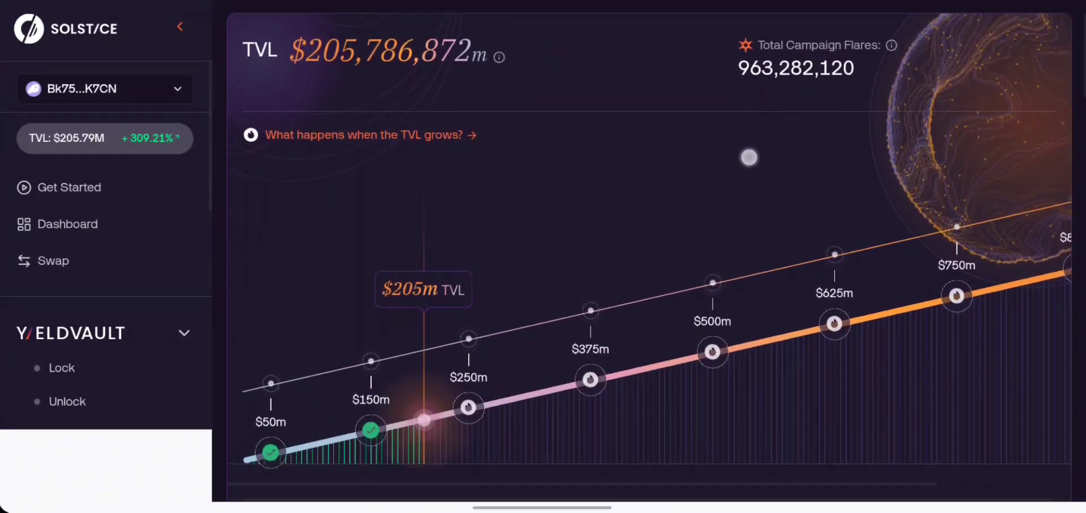
scroll(649, 255, up, 8)
scroll(649, 254, down, 15)
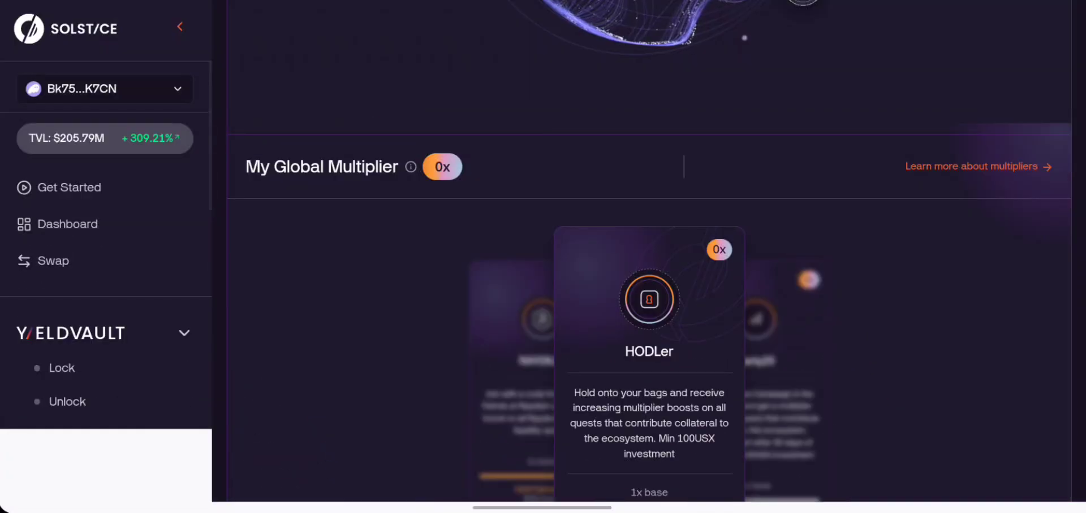
Swap 10.1 USDC for USX on Solstice, approve the transaction in the Phantom wallet and dismiss the confirmation.
click(66, 259)
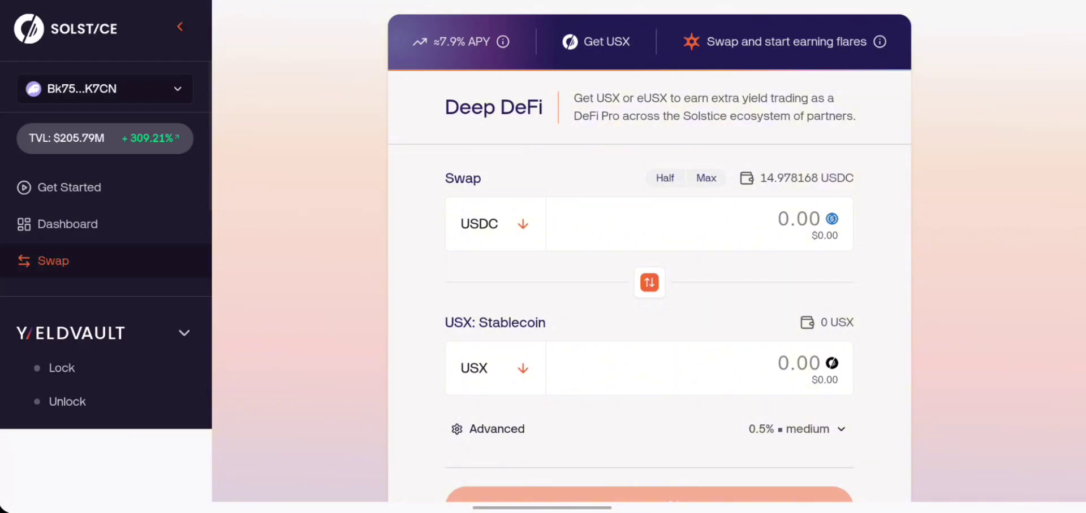
click(695, 224)
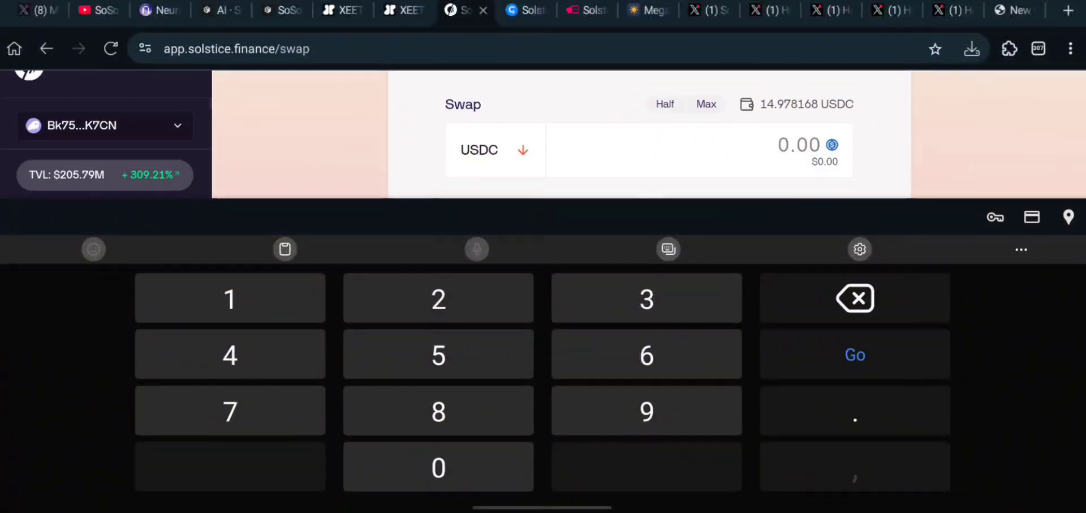
text(1)
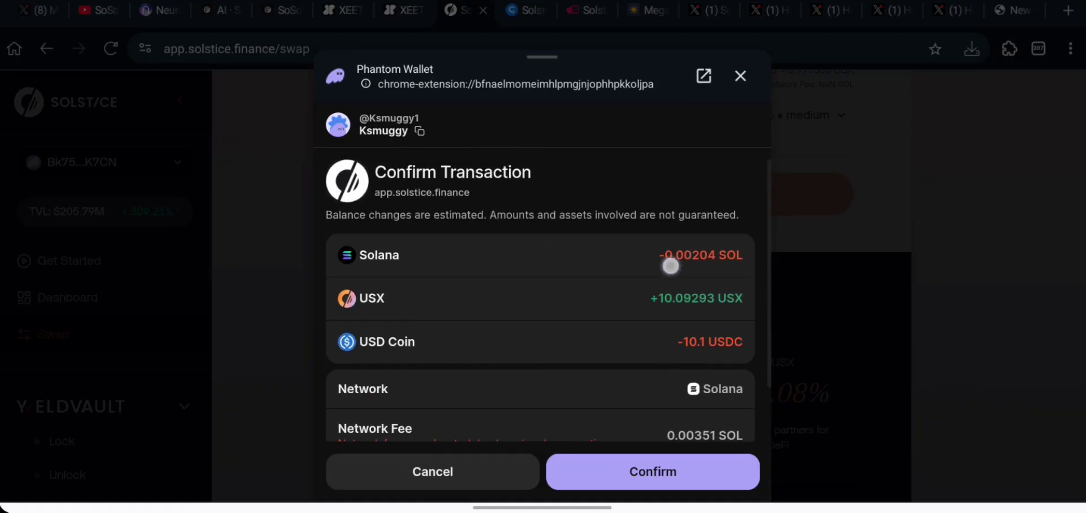
scroll(670, 265, up, 1)
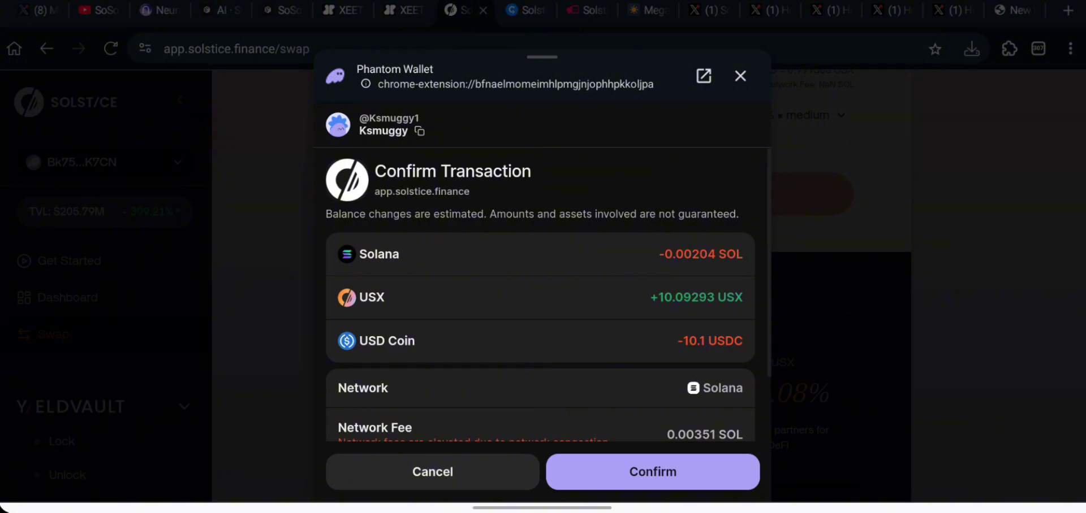
scroll(705, 251, down, 2)
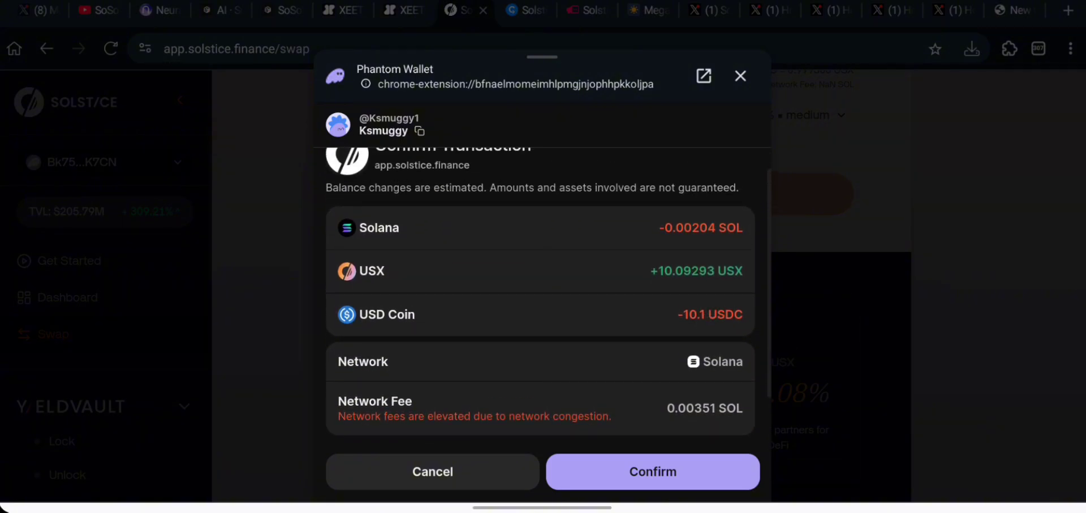
click(653, 472)
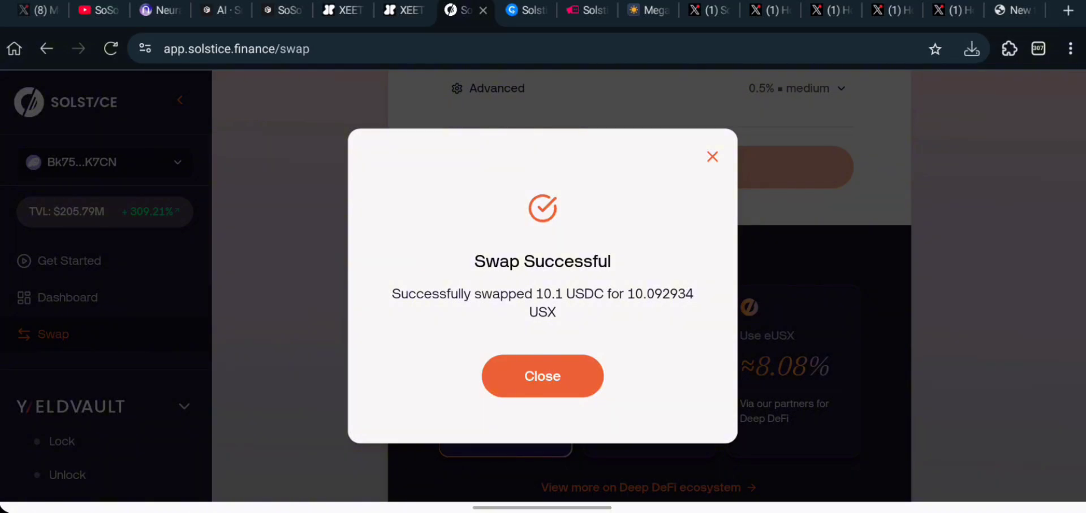
click(542, 376)
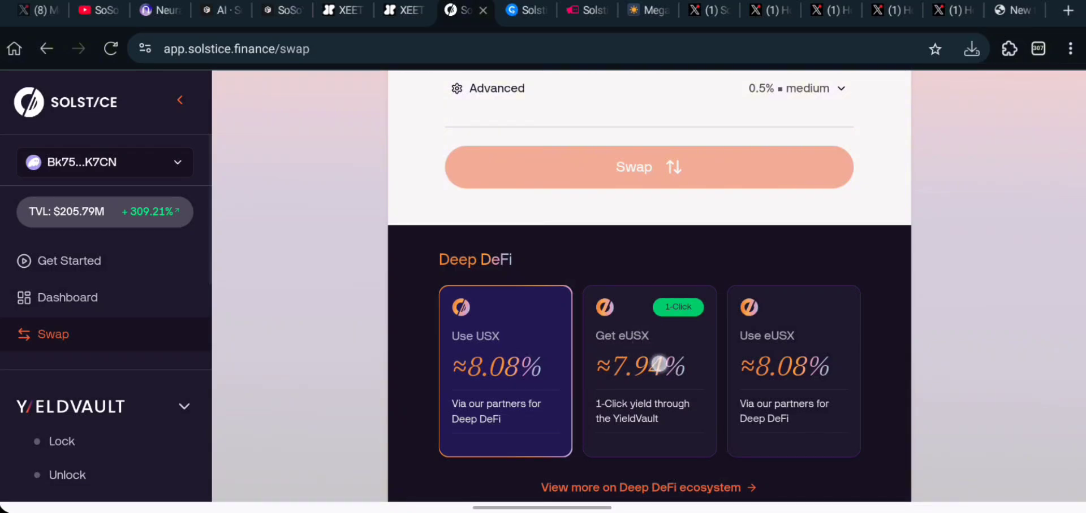
Open the Deep DeFi Ecosystem page and go from there to the YieldVault Lock form for getting eUSX.
scroll(659, 361, down, 1)
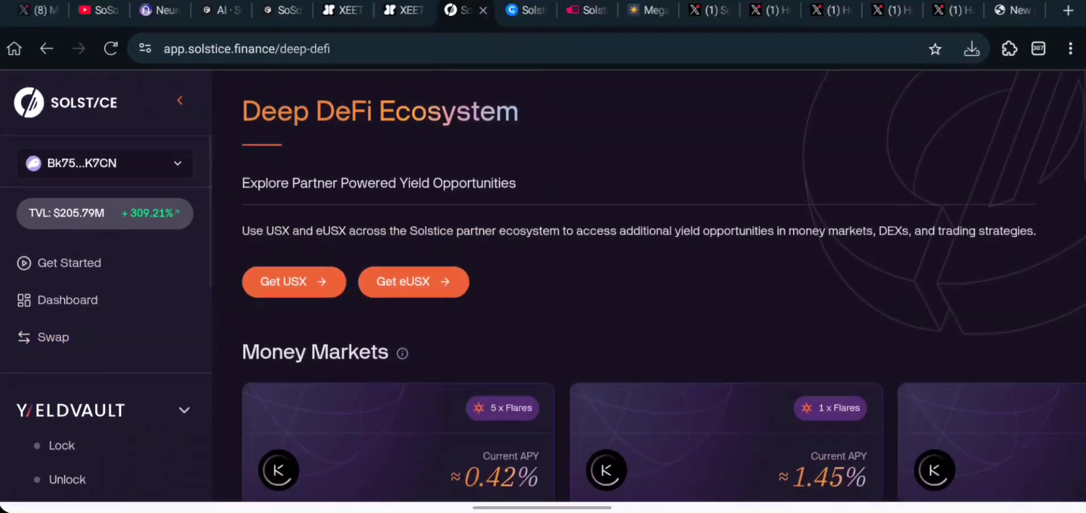
scroll(409, 291, down, 1)
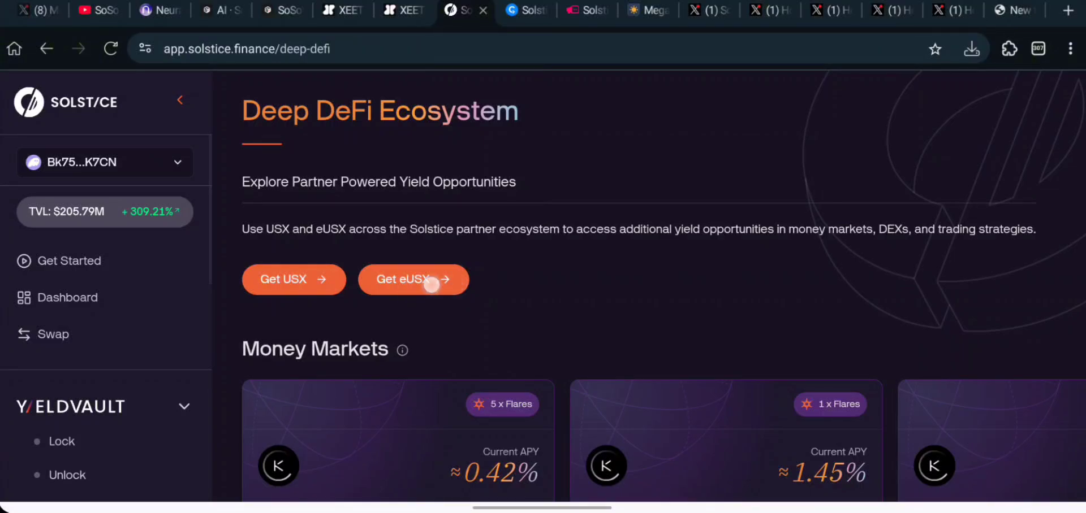
click(394, 285)
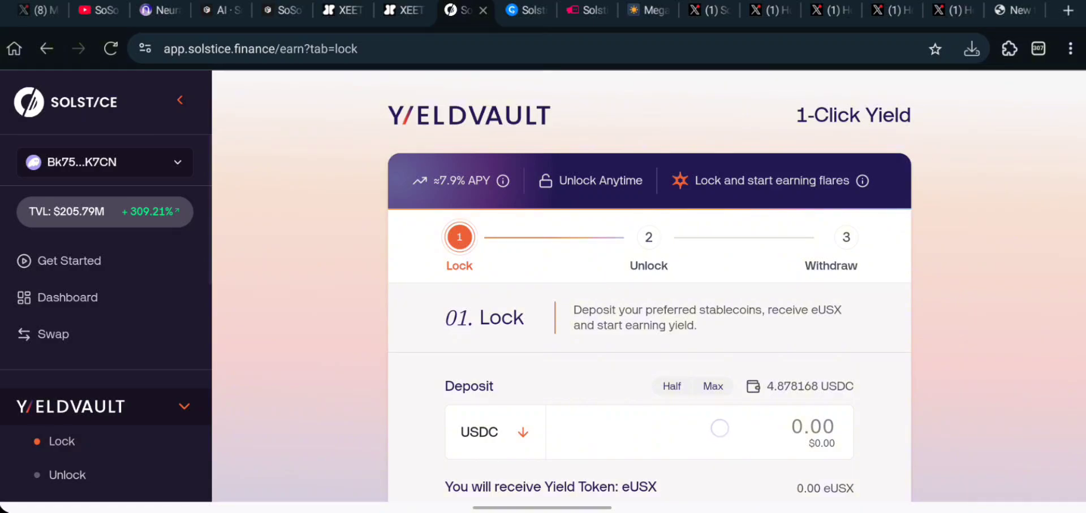
Choose USX as the YieldVault deposit token and set the deposit to half the balance, 5.046467 USX.
scroll(719, 426, down, 3)
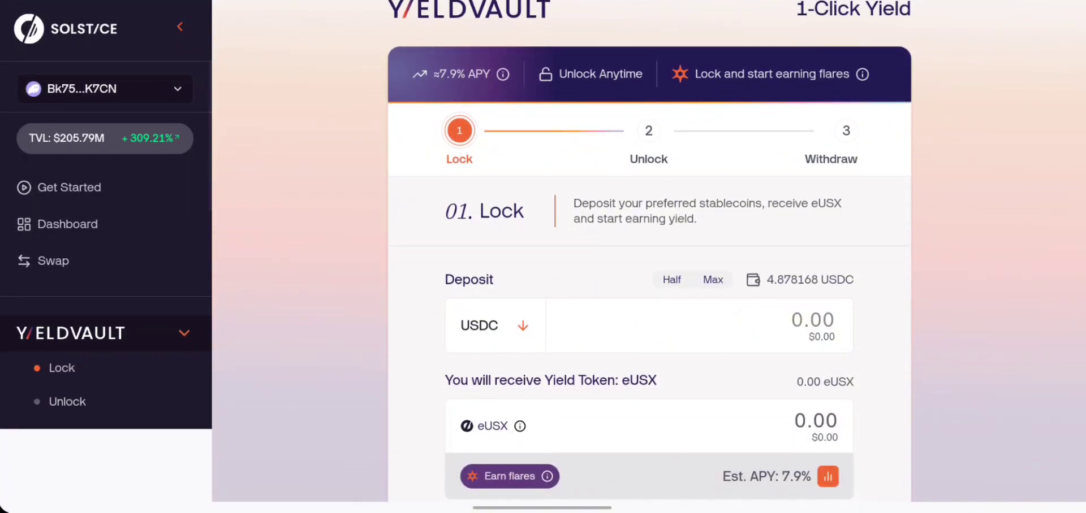
click(495, 326)
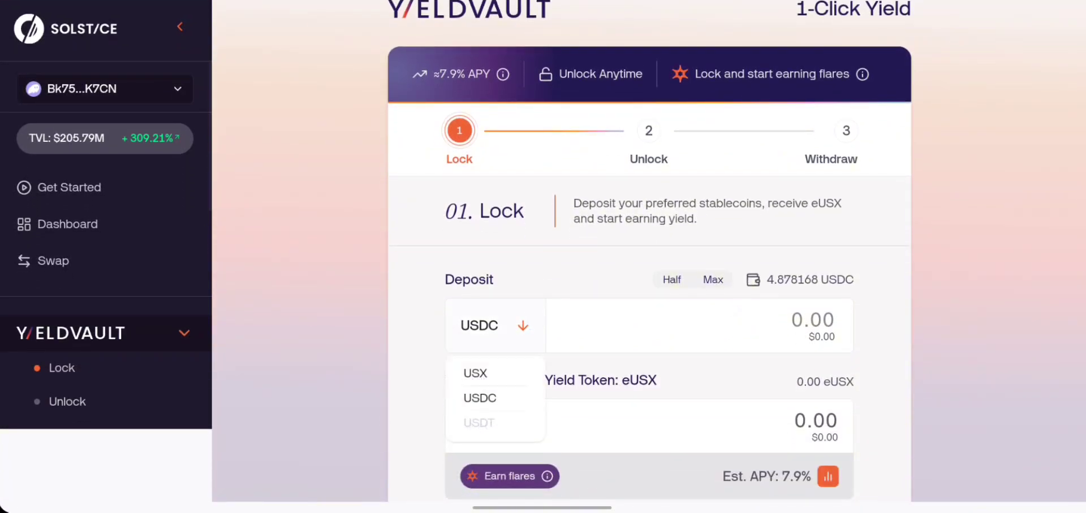
click(475, 373)
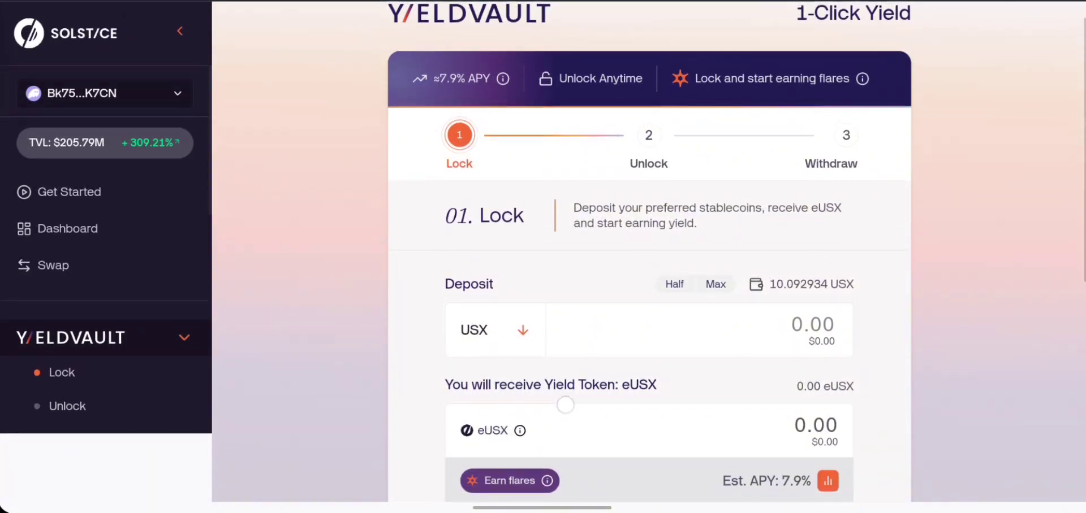
scroll(562, 401, down, 1)
click(674, 271)
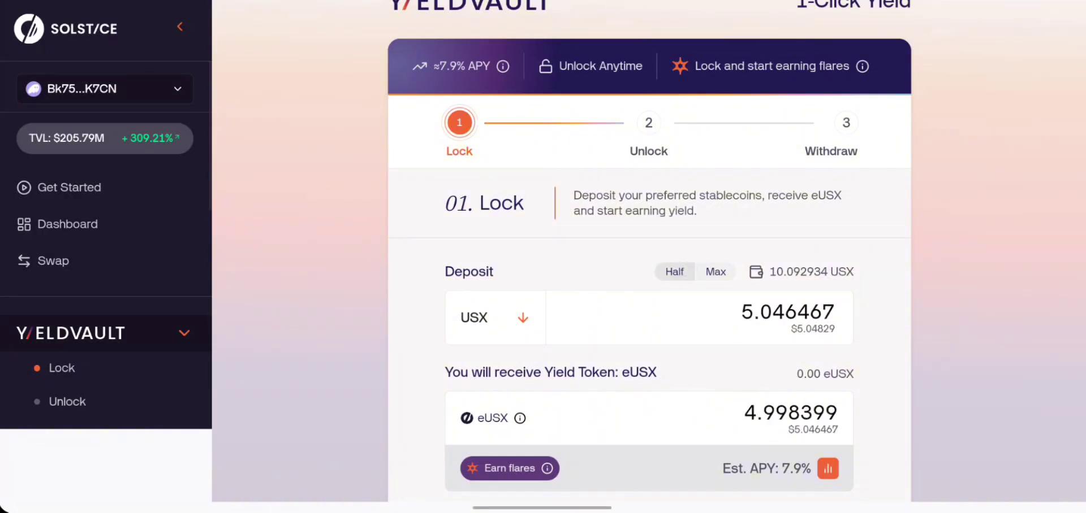
scroll(747, 361, down, 5)
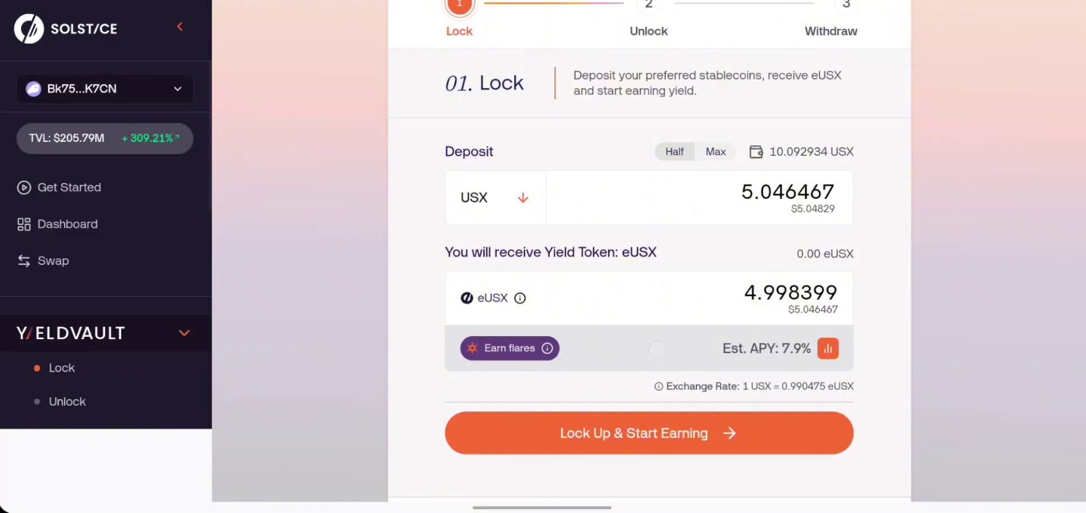
Lock up the USX deposit for eUSX, approve the transaction in the Phantom wallet and dismiss the confirmation.
click(686, 436)
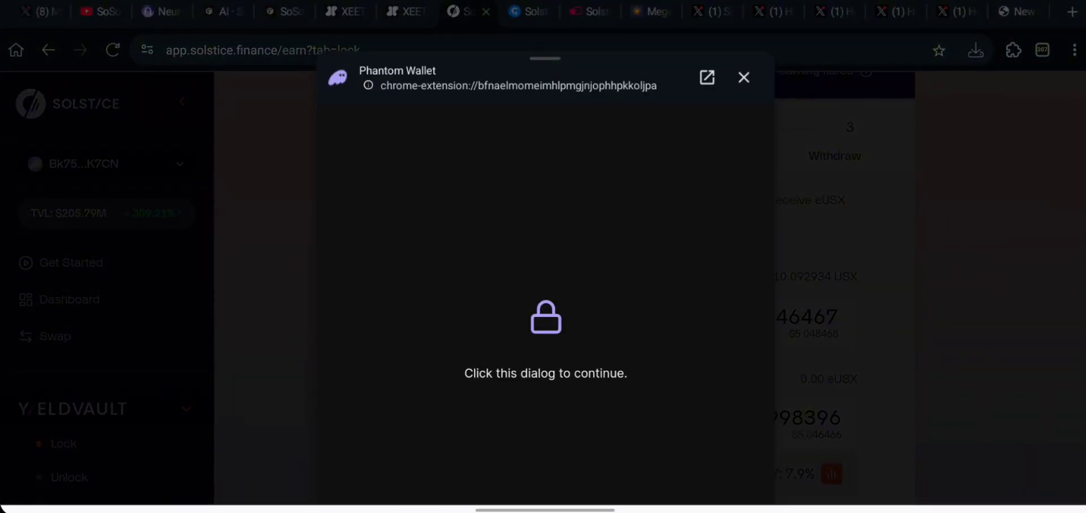
click(625, 362)
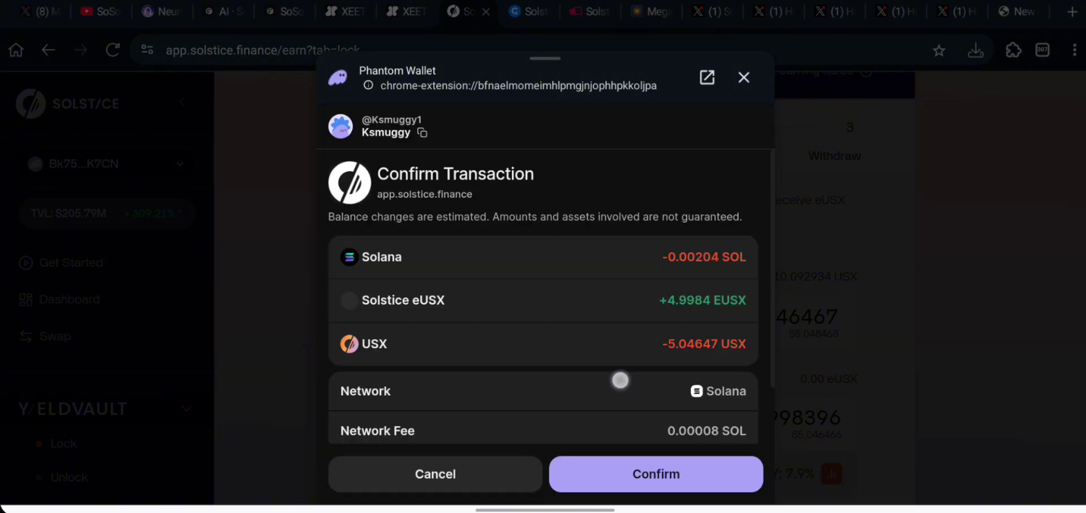
drag(618, 380, 654, 274)
click(696, 472)
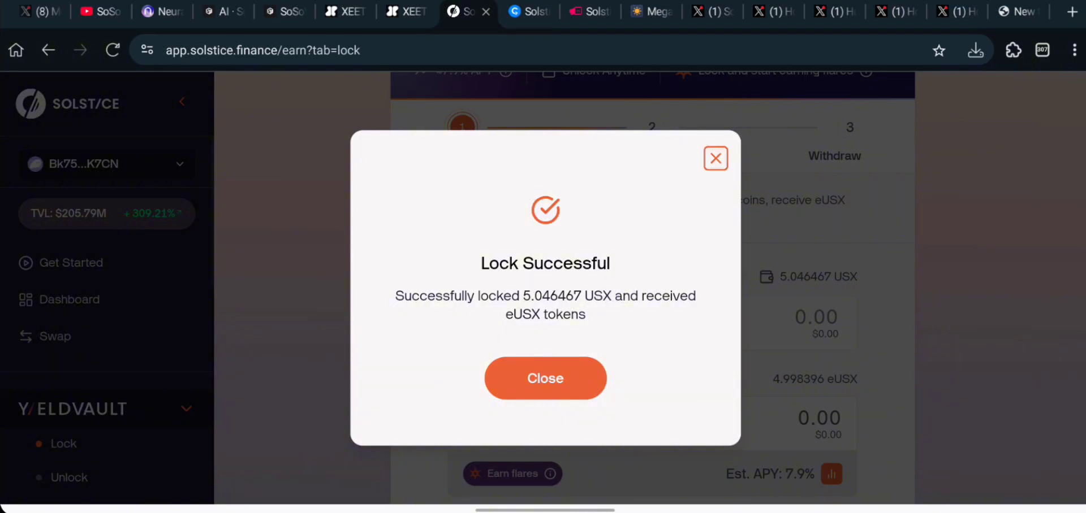
click(529, 319)
click(560, 381)
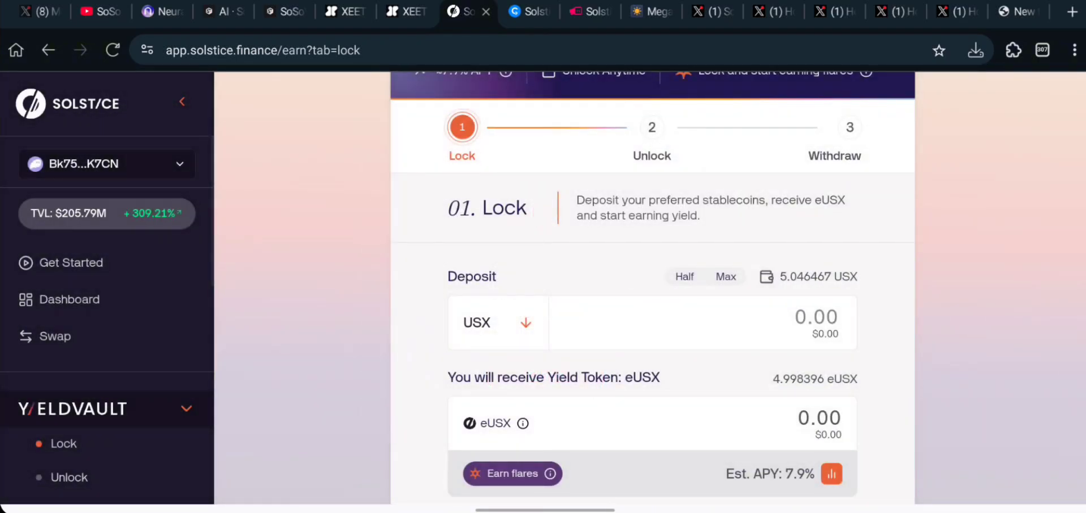
Review the YieldVault Lock form, open the Unlock stage and examine its eUSX balance, exchange rate and returns.
scroll(651, 283, down, 3)
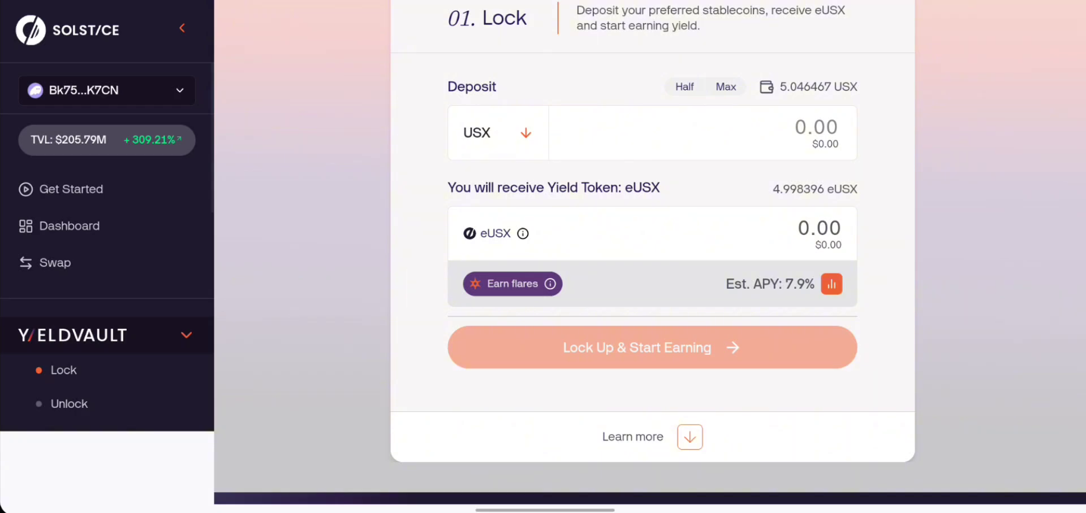
scroll(774, 305, up, 3)
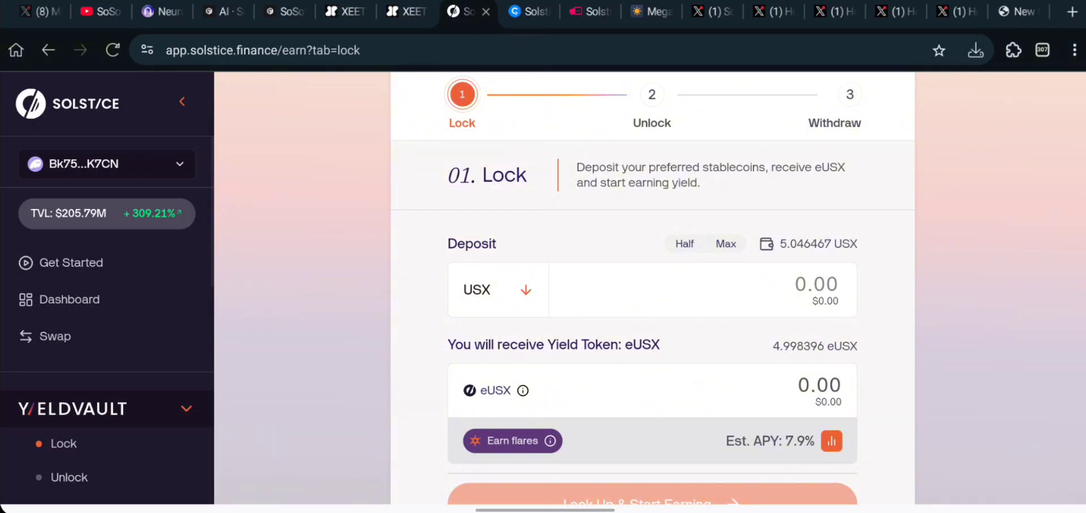
click(652, 96)
scroll(799, 282, down, 2)
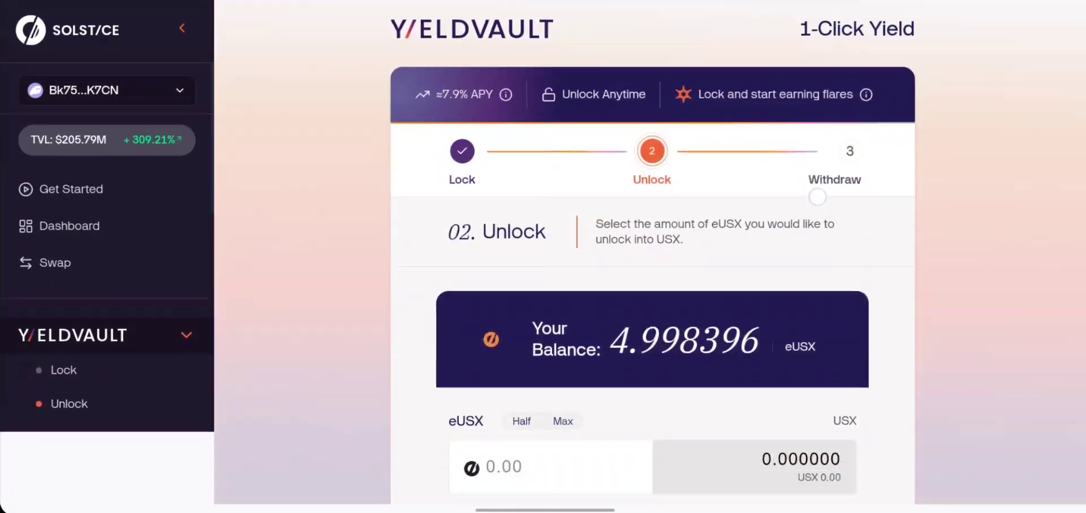
scroll(817, 198, down, 2)
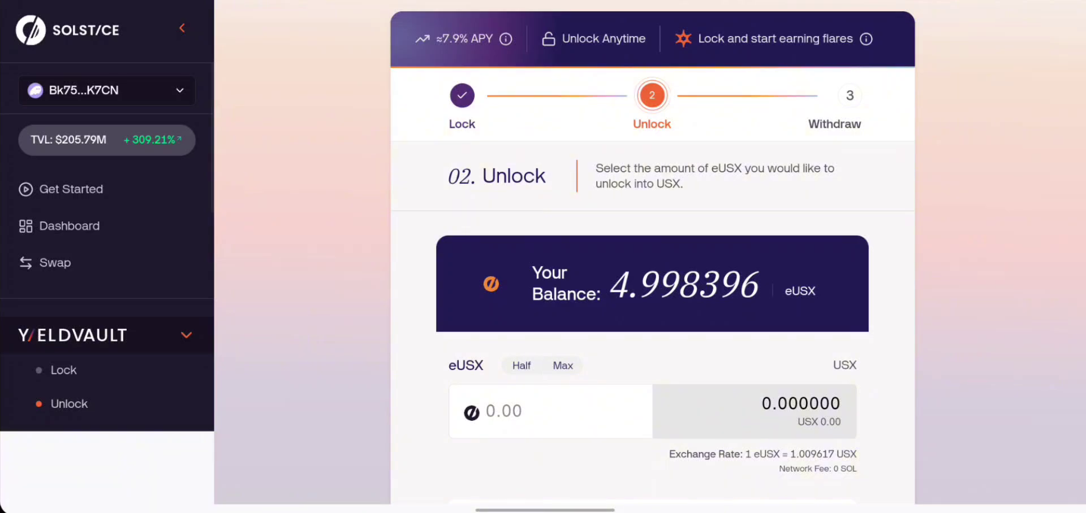
scroll(746, 288, down, 2)
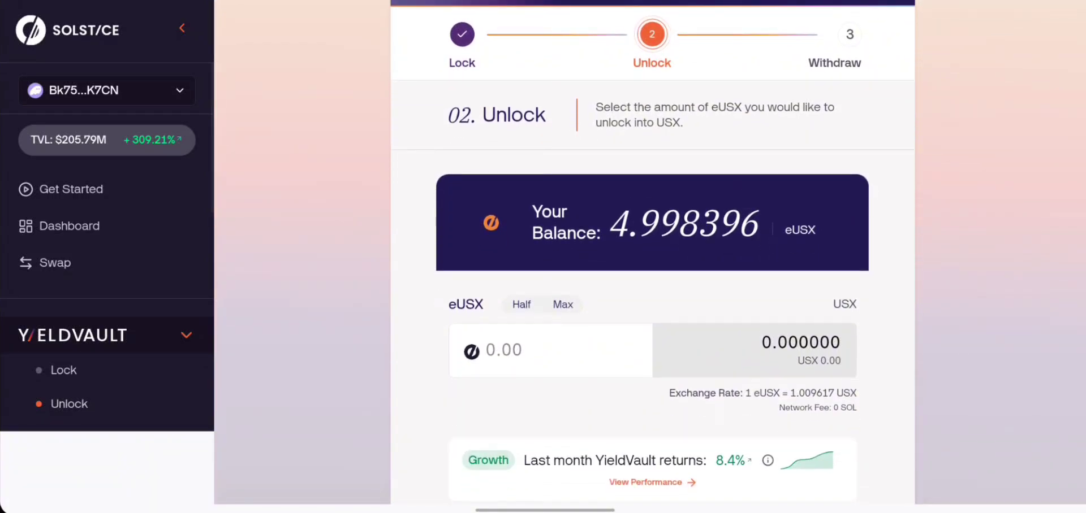
Examine the rest of the YieldVault Unlock form, then open the Withdraw stage and review its available withdrawal details.
scroll(771, 251, down, 5)
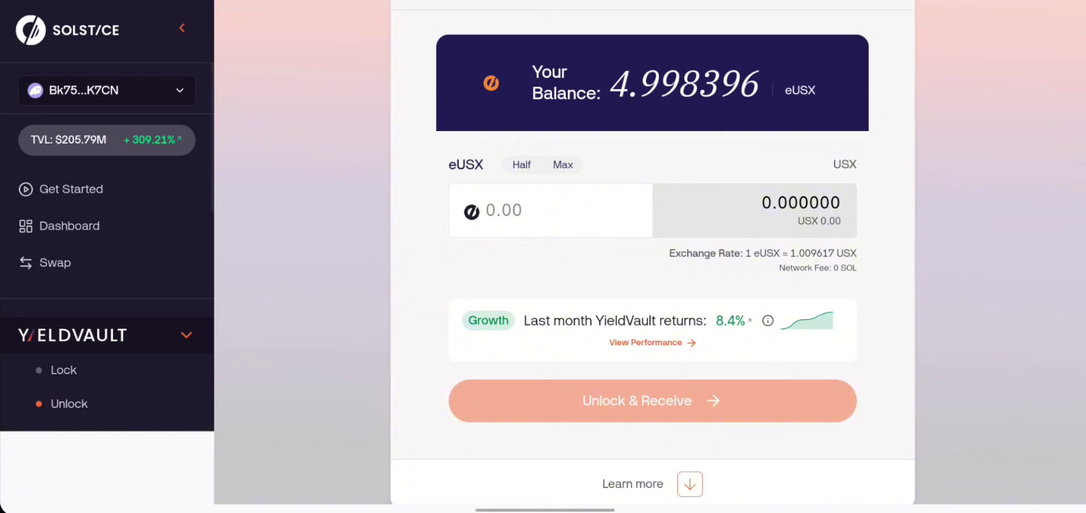
scroll(820, 77, down, 1)
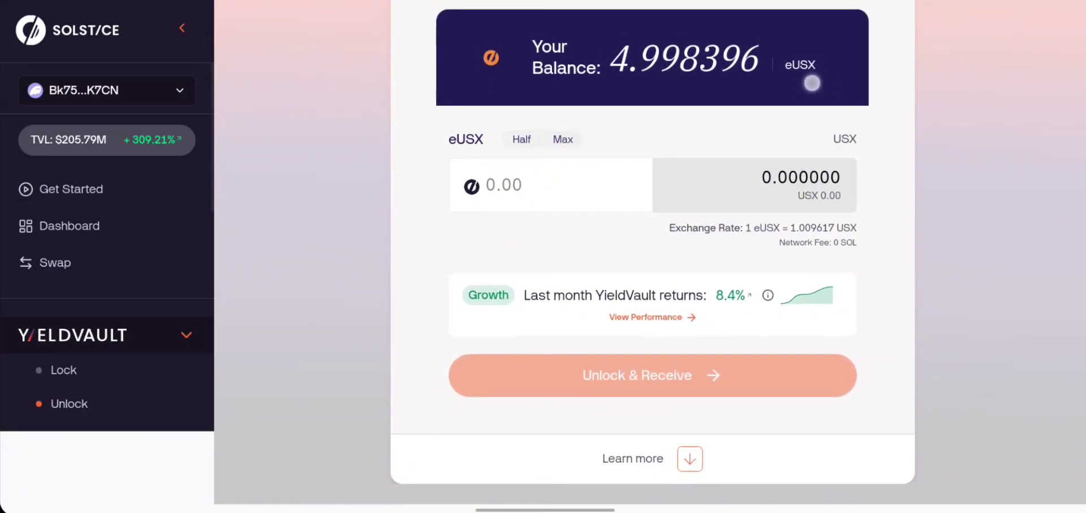
scroll(812, 80, up, 2)
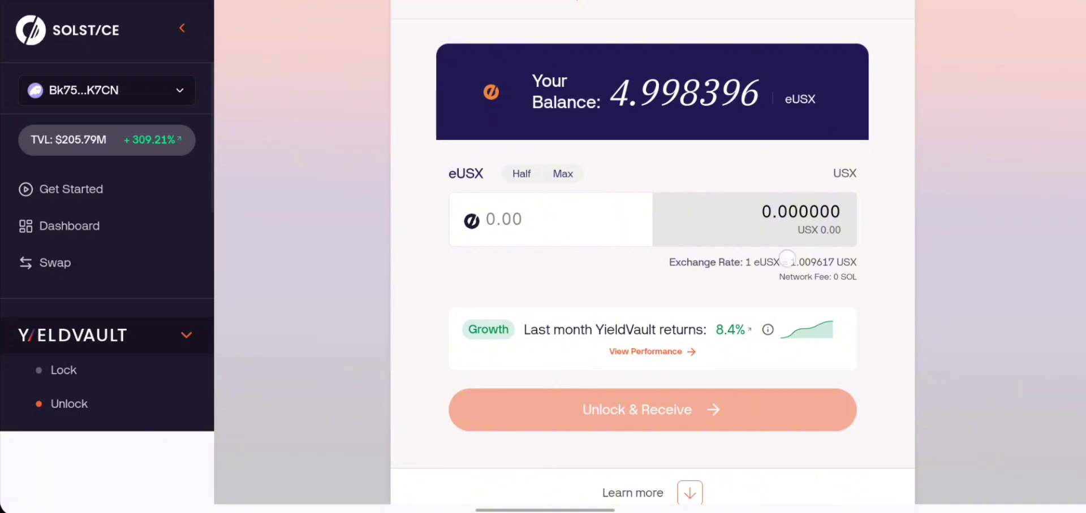
scroll(651, 283, up, 5)
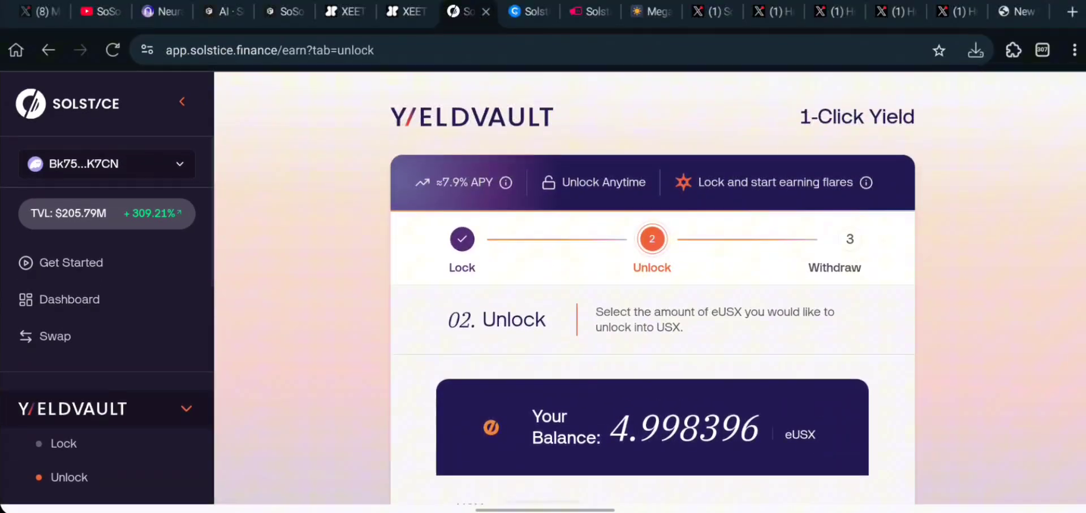
click(834, 255)
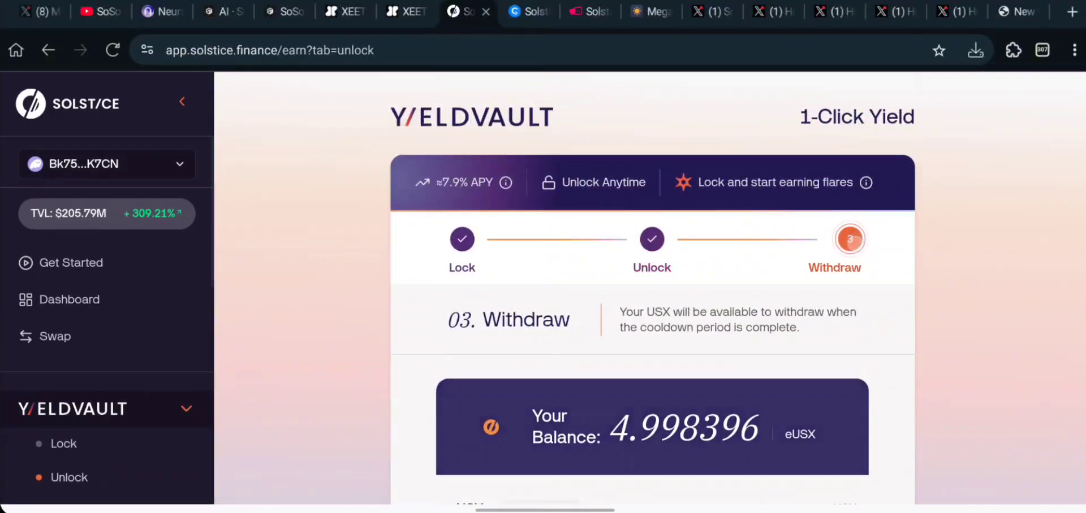
scroll(652, 282, down, 3)
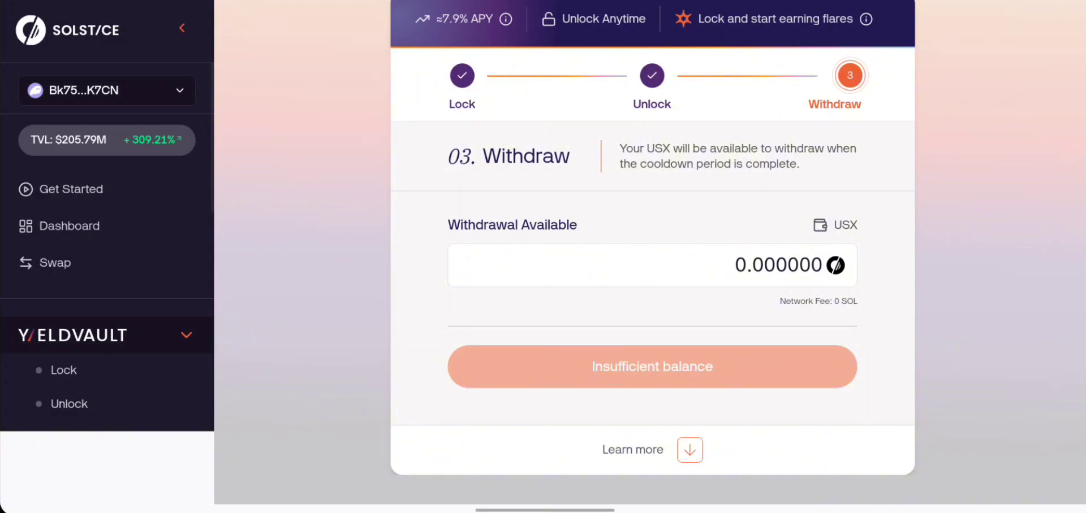
scroll(652, 283, up, 3)
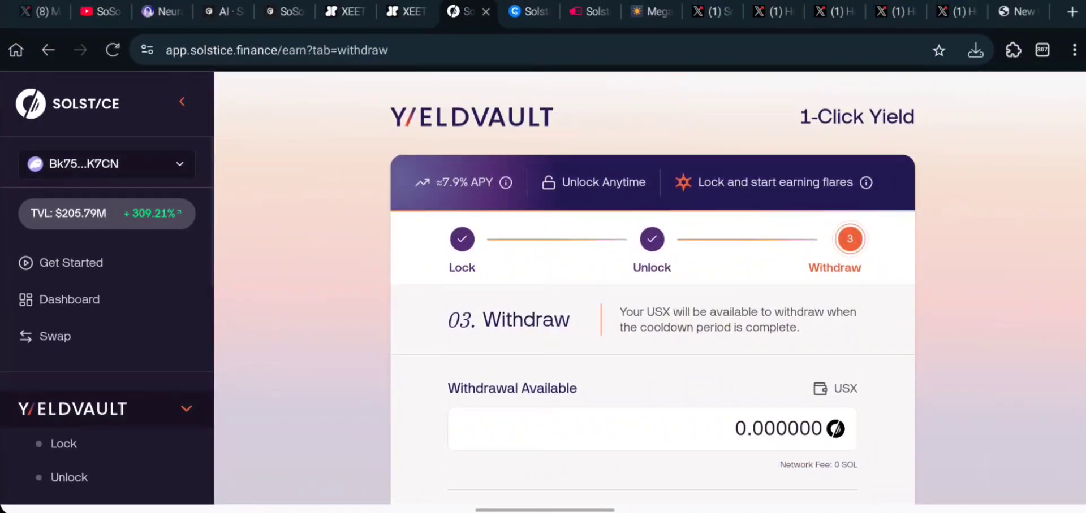
Return to the Deep DeFi Ecosystem page and open Raydium's 10x Flares opportunity for supplying USX to the eUSX/USX LP.
key(alt+Left)
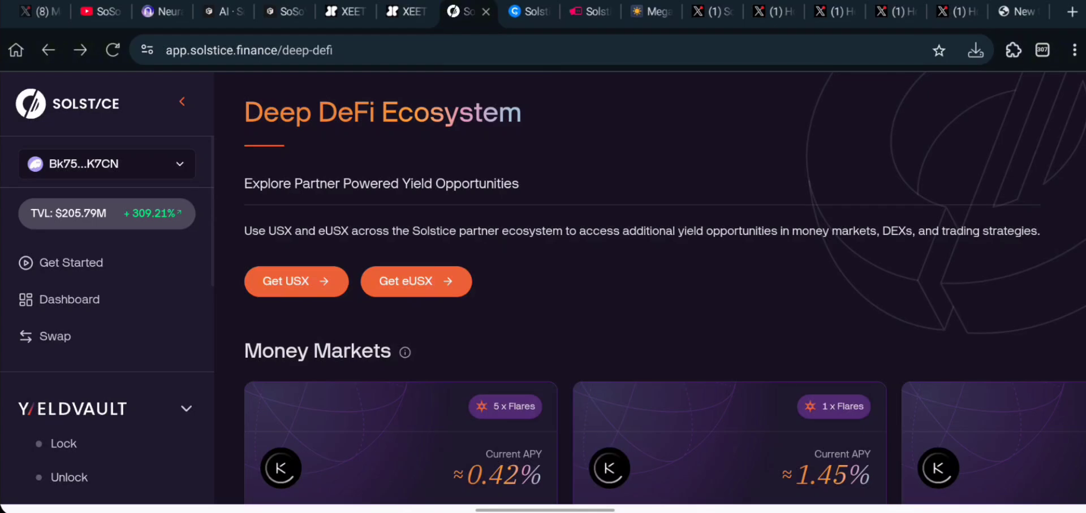
scroll(819, 412, down, 5)
scroll(799, 416, down, 3)
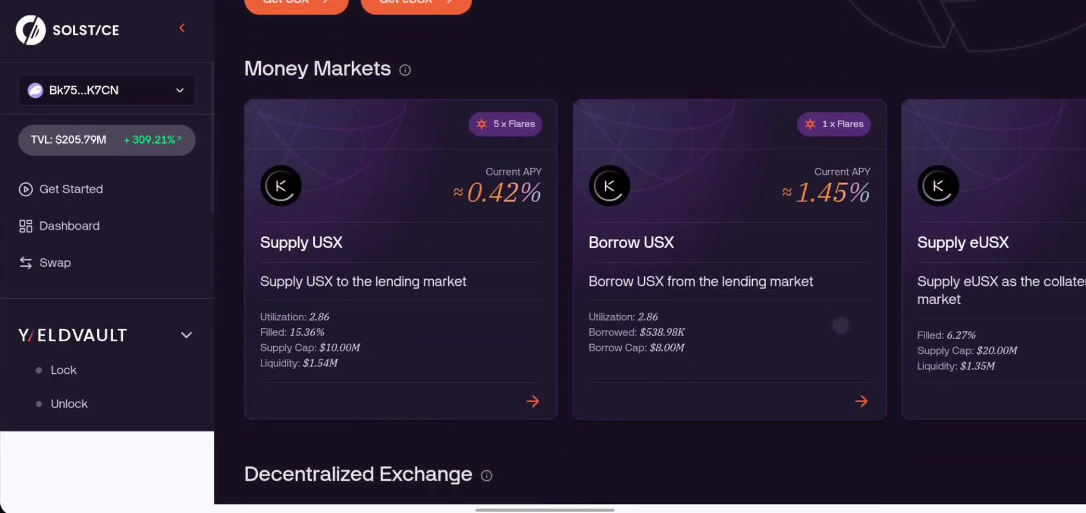
scroll(650, 283, down, 5)
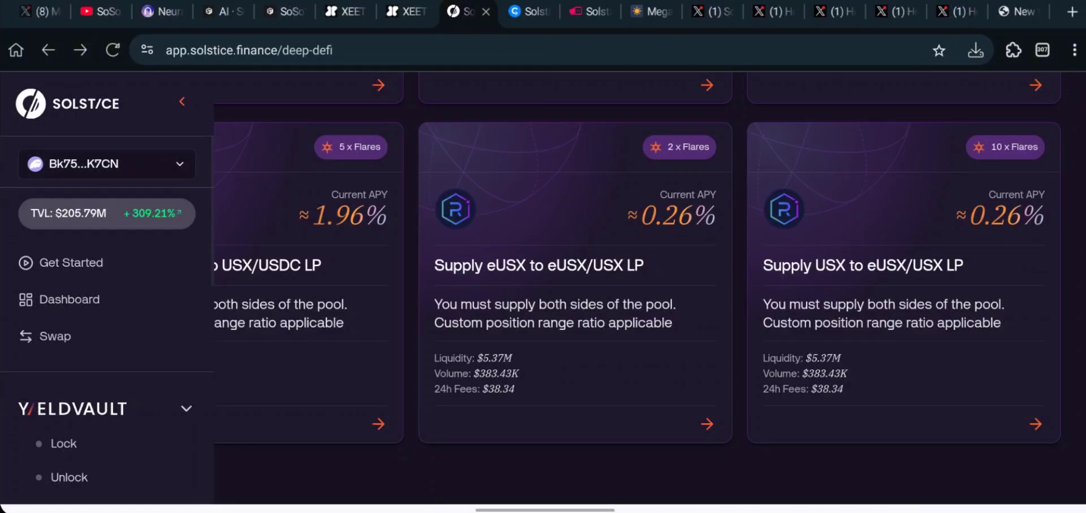
click(965, 308)
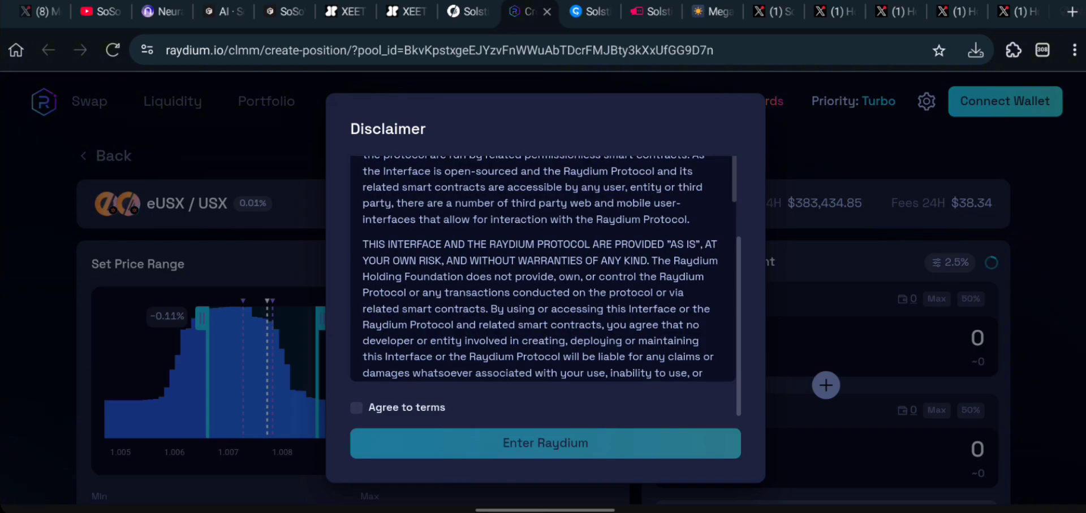
Read through the Raydium disclaimer, agree to its terms and enter Raydium.
scroll(543, 266, down, 10)
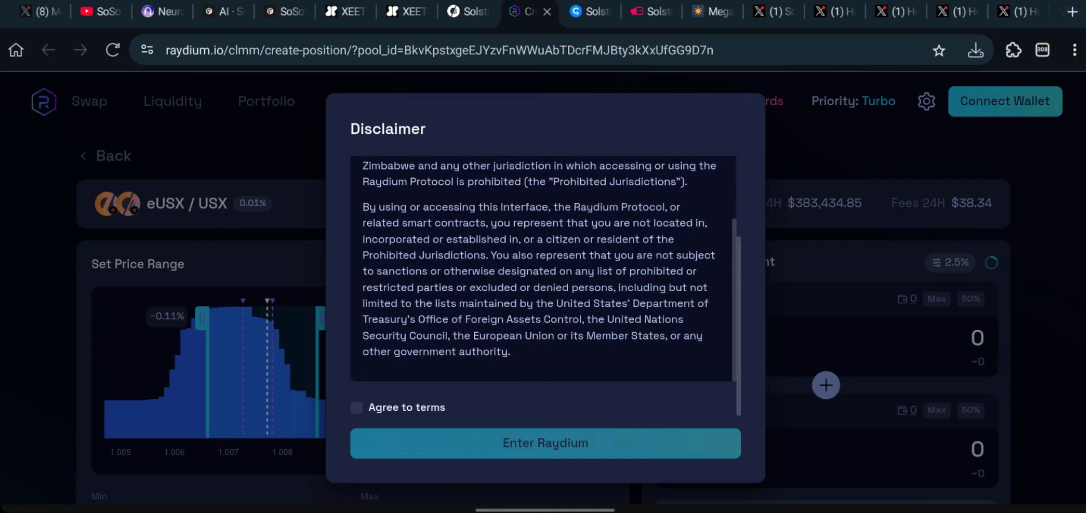
click(356, 407)
click(516, 445)
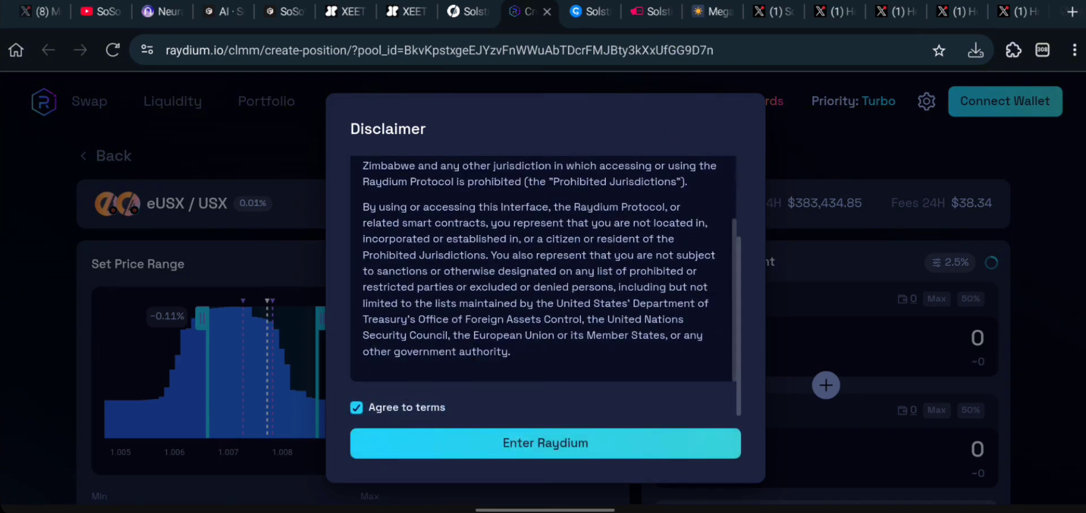
click(631, 446)
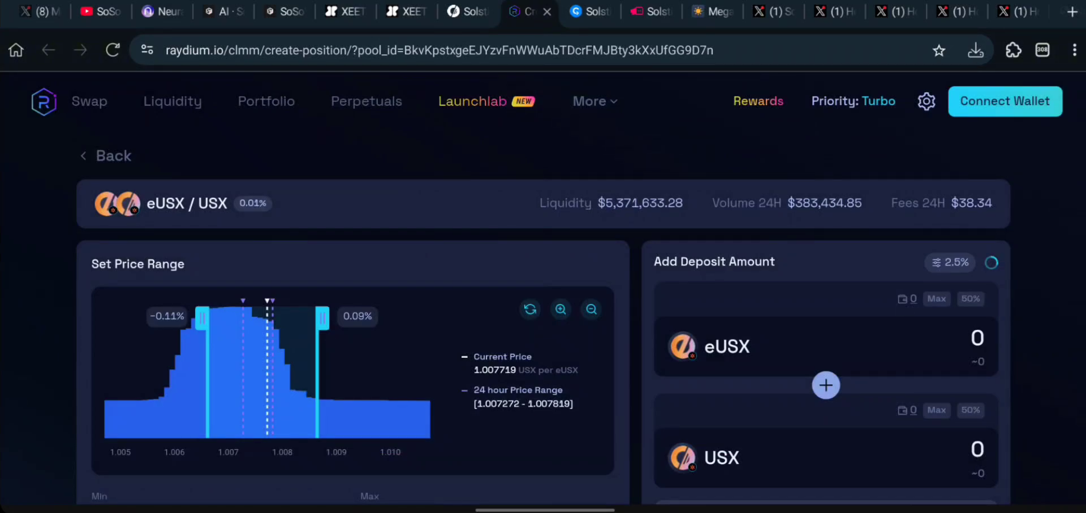
Connect the Phantom wallet to Raydium and approve the connection request.
click(1025, 105)
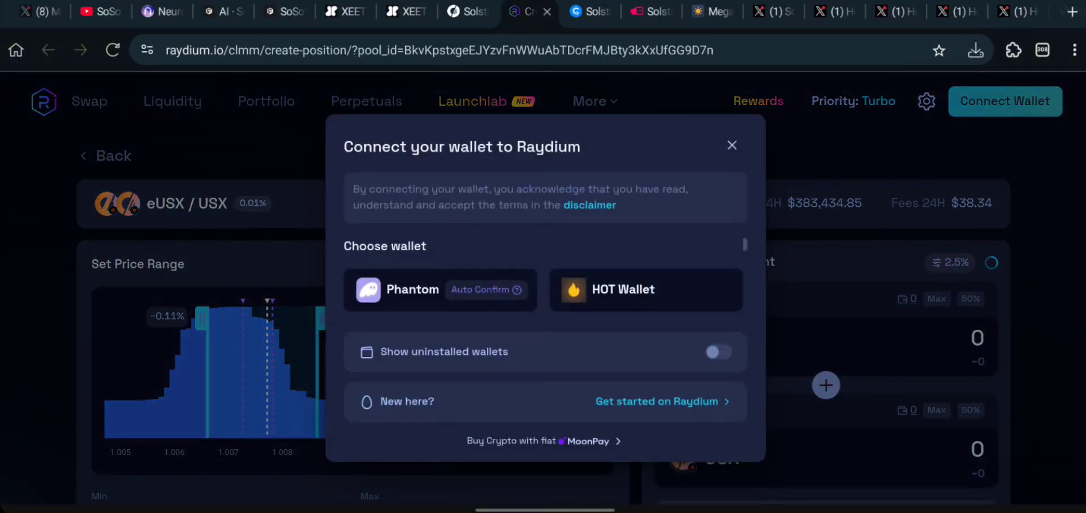
click(413, 289)
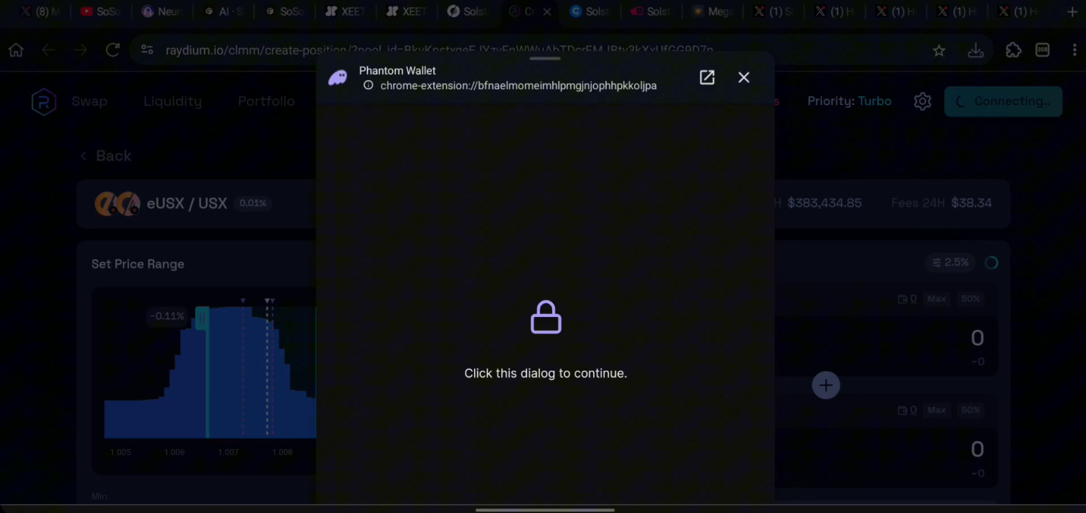
click(620, 356)
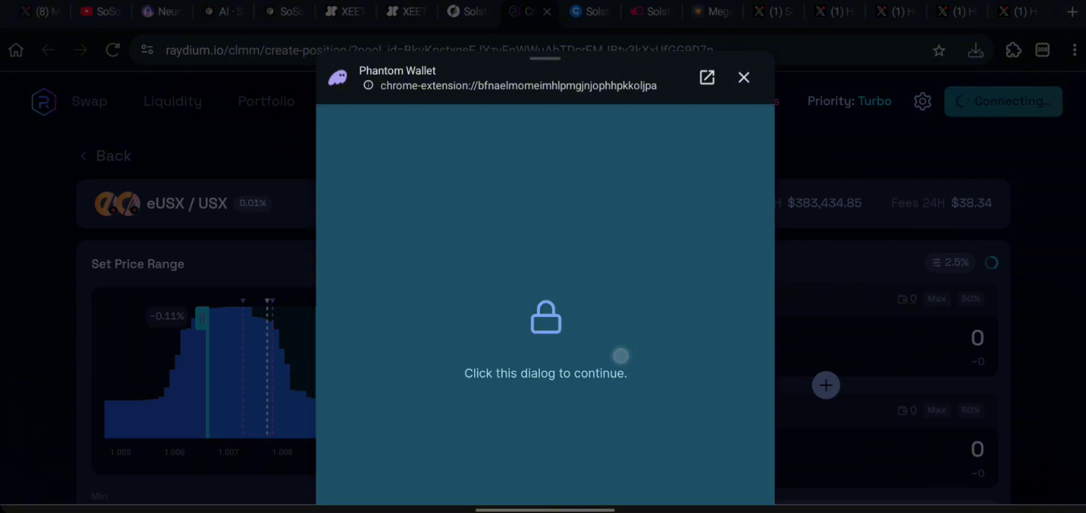
click(668, 473)
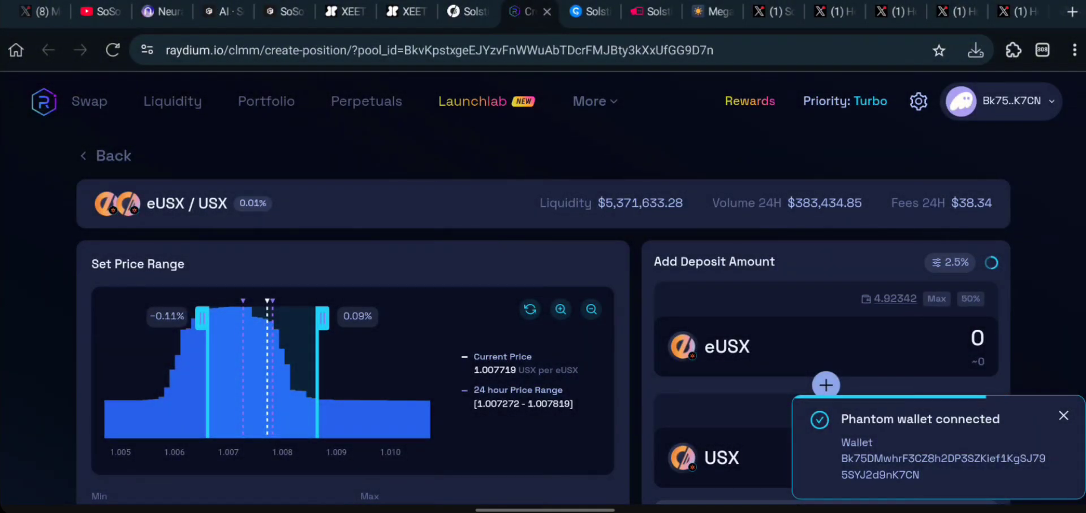
Set the deposit to 2 eUSX and submit the new eUSX/USX liquidity position.
scroll(543, 316, down, 3)
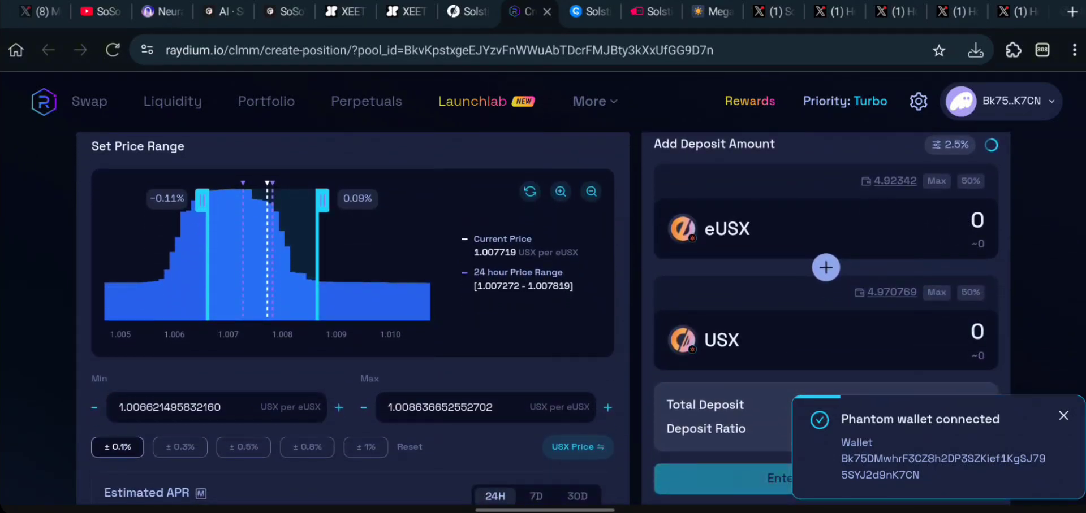
click(719, 230)
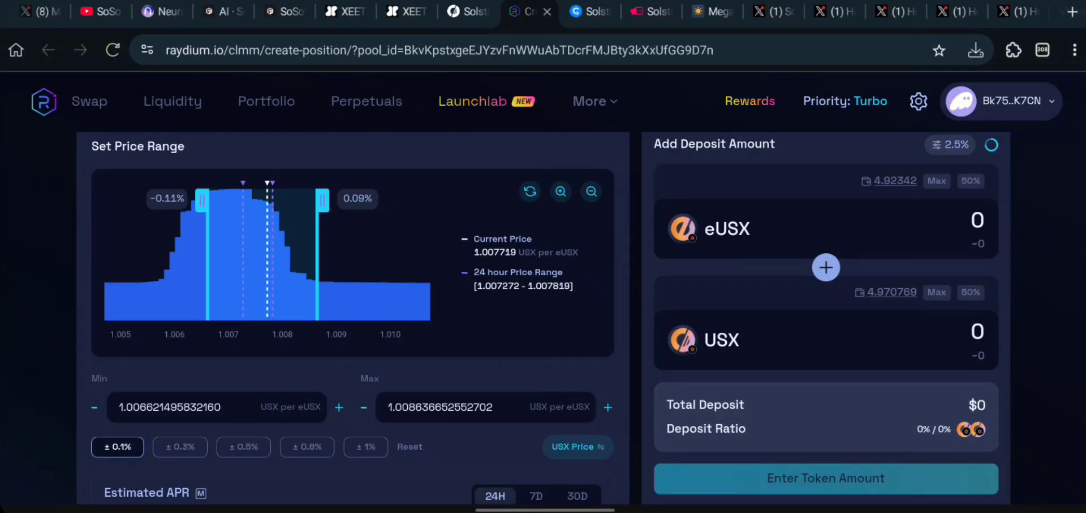
scroll(923, 383, down, 2)
scroll(945, 286, up, 2)
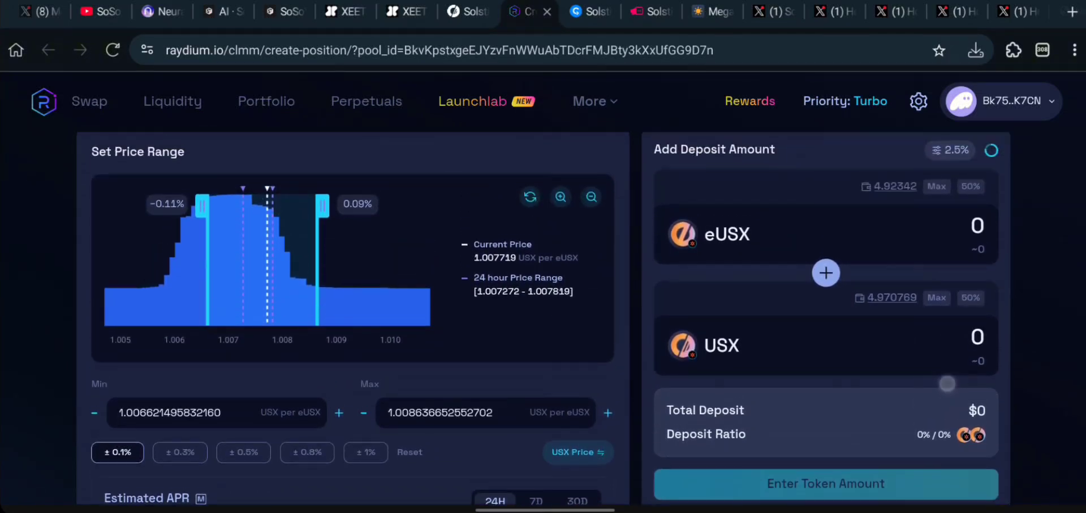
click(961, 229)
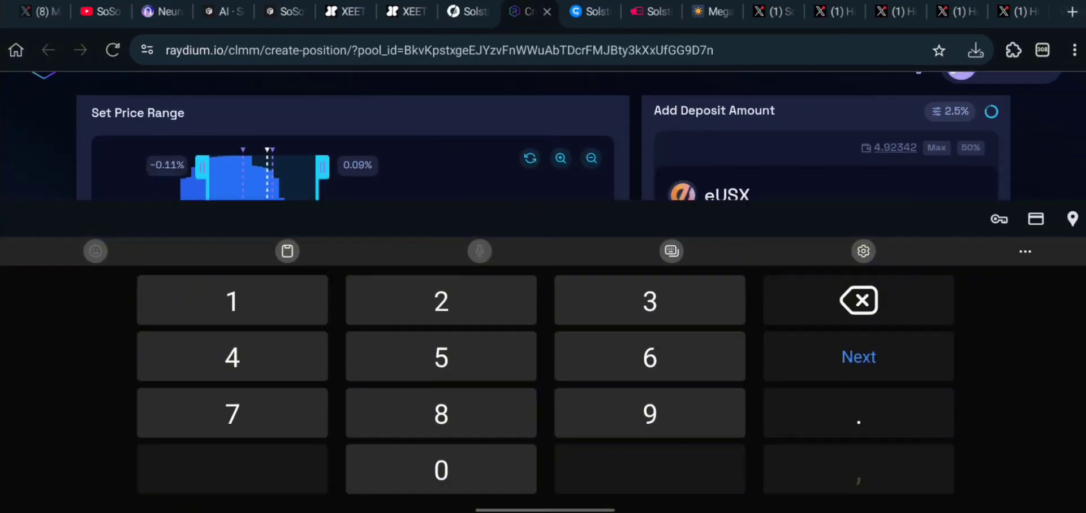
text(2)
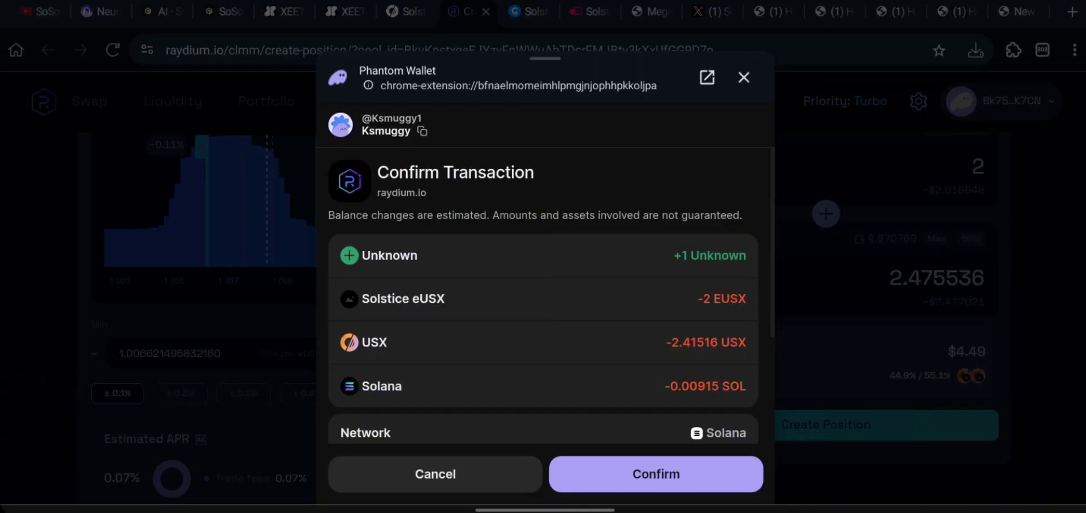
Approve the liquidity position transaction in the Phantom wallet, read the position NFT notice and close it.
click(704, 470)
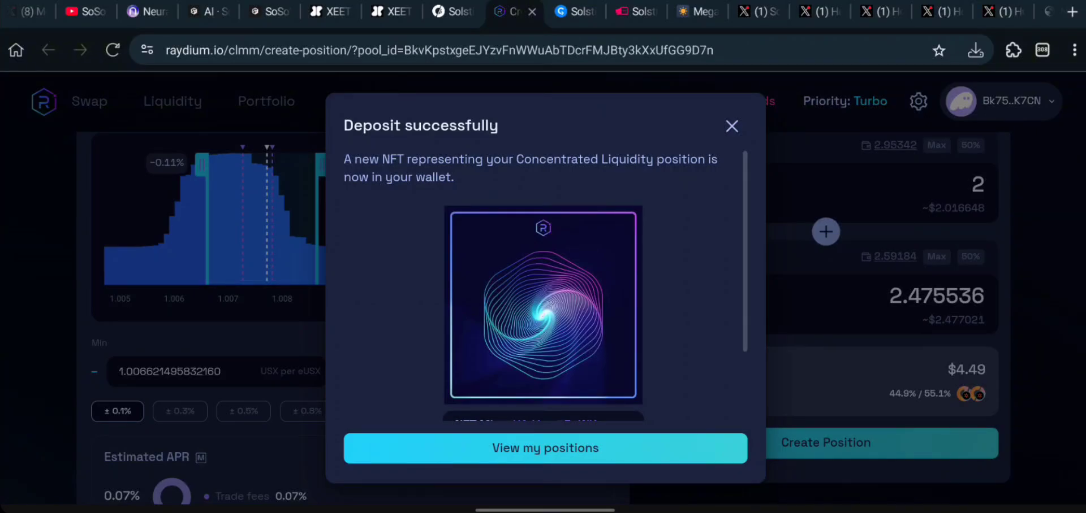
drag(616, 356, 664, 234)
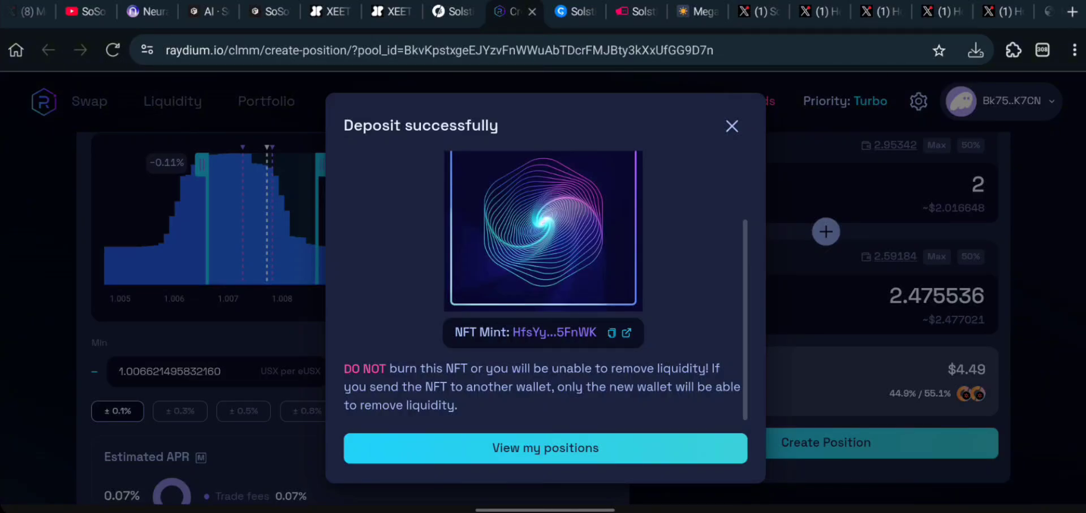
click(732, 126)
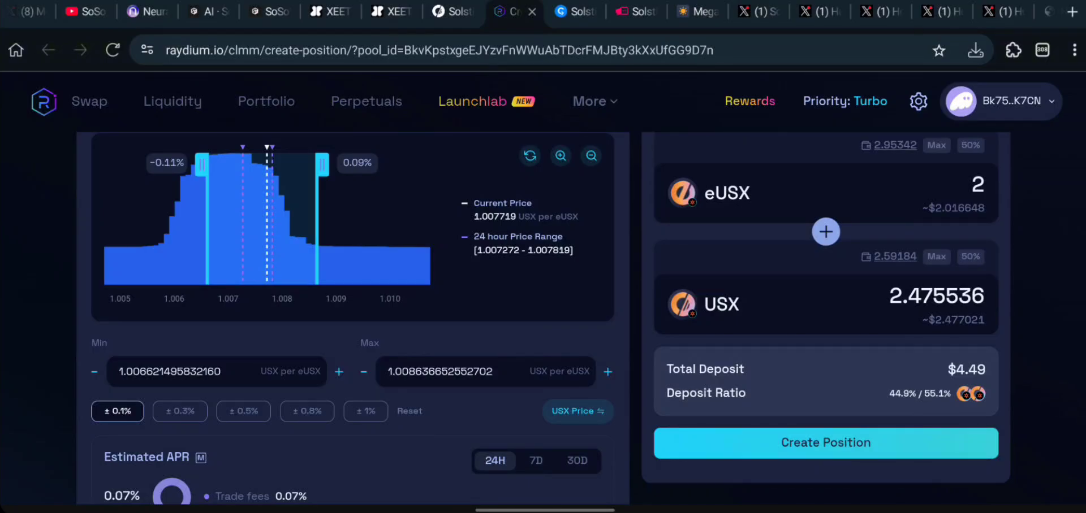
Switch back to the Solstice app and open the Earn Flares page.
click(457, 18)
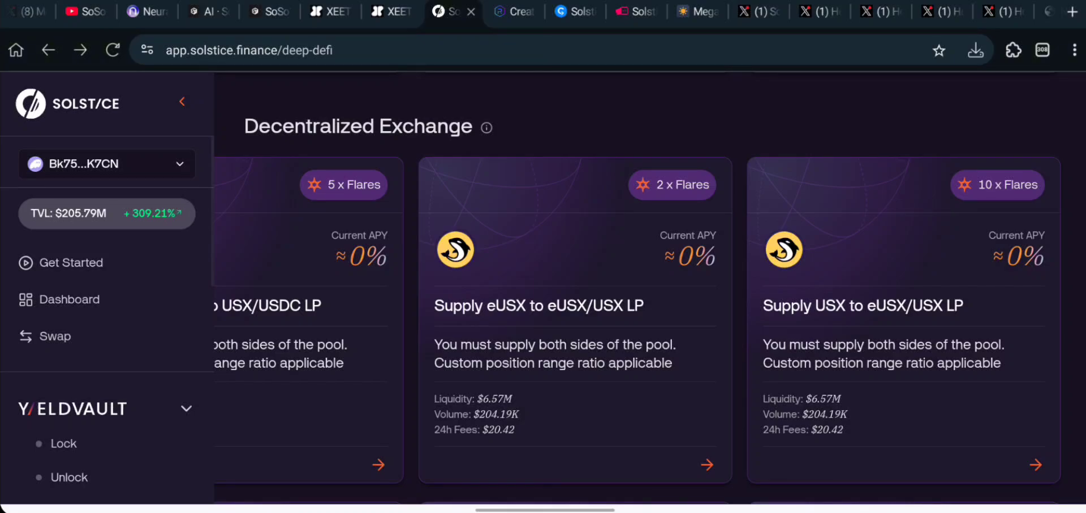
scroll(107, 322, down, 10)
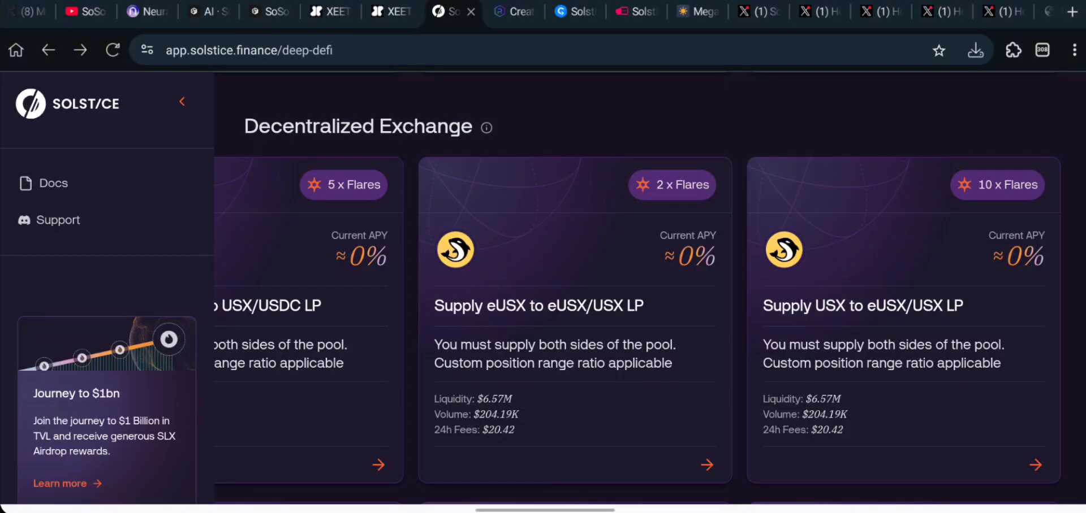
scroll(138, 235, down, 1)
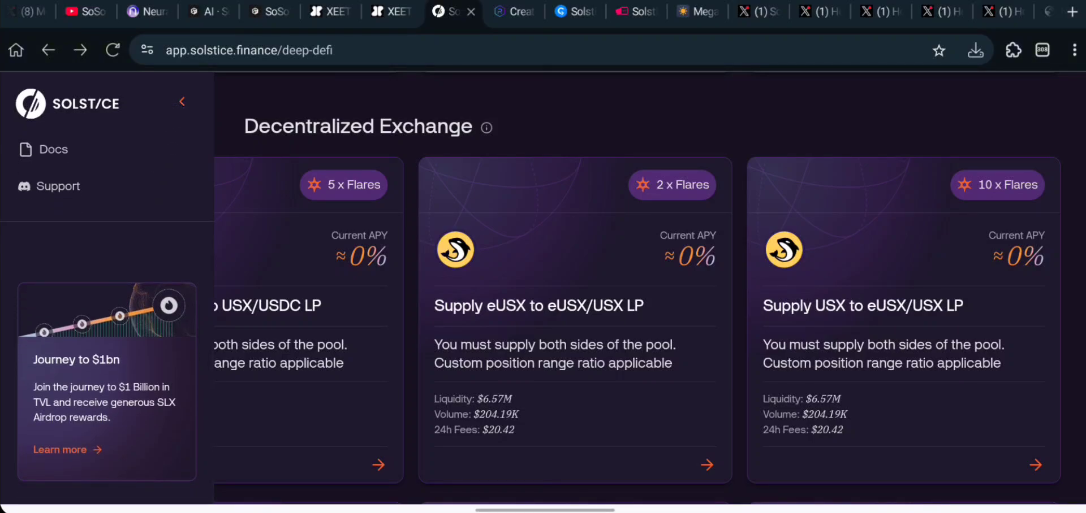
scroll(155, 293, up, 4)
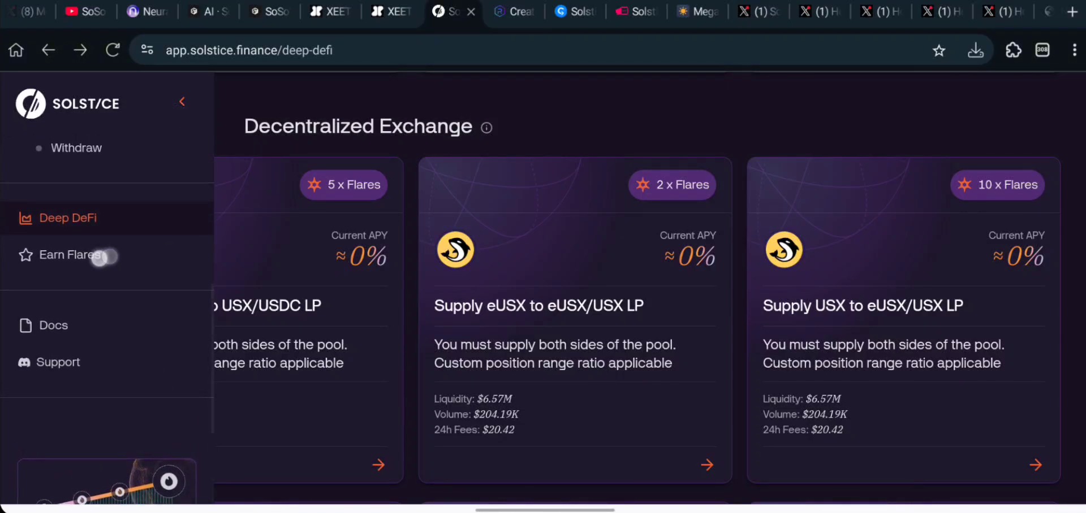
click(100, 258)
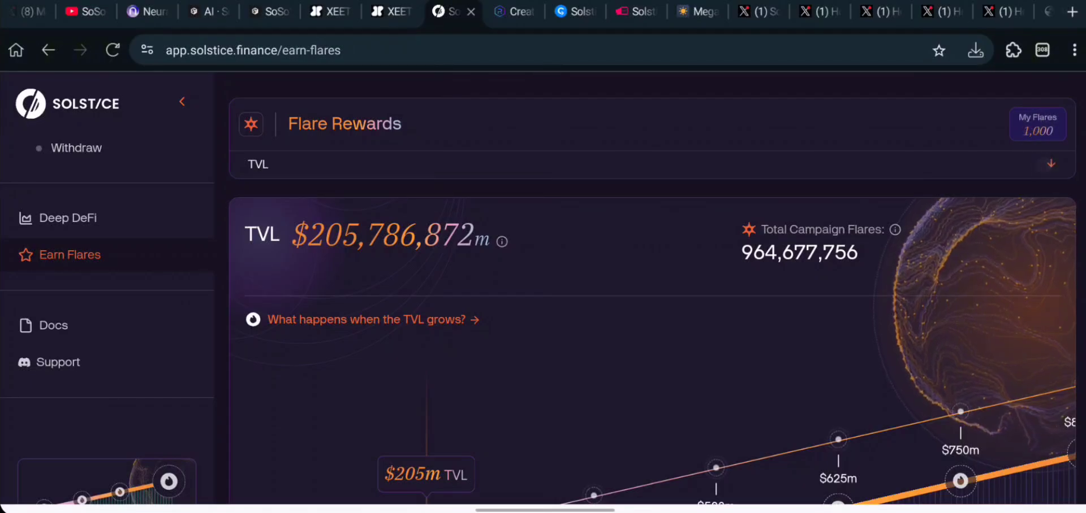
Review the Flare Rewards page, covering the token balances, My Flares, the global multiplier, ranking and referral code section.
scroll(688, 134, down, 20)
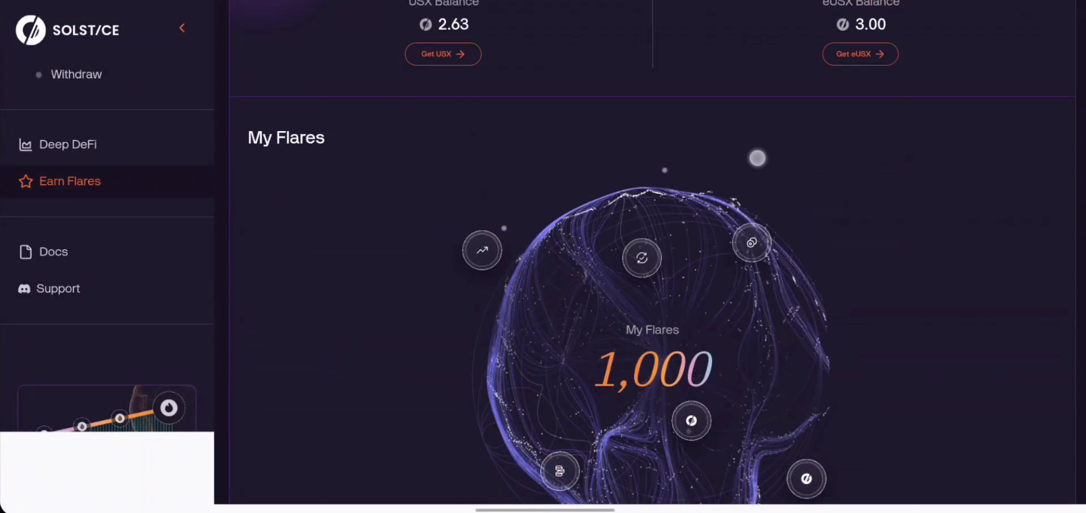
scroll(719, 392, up, 15)
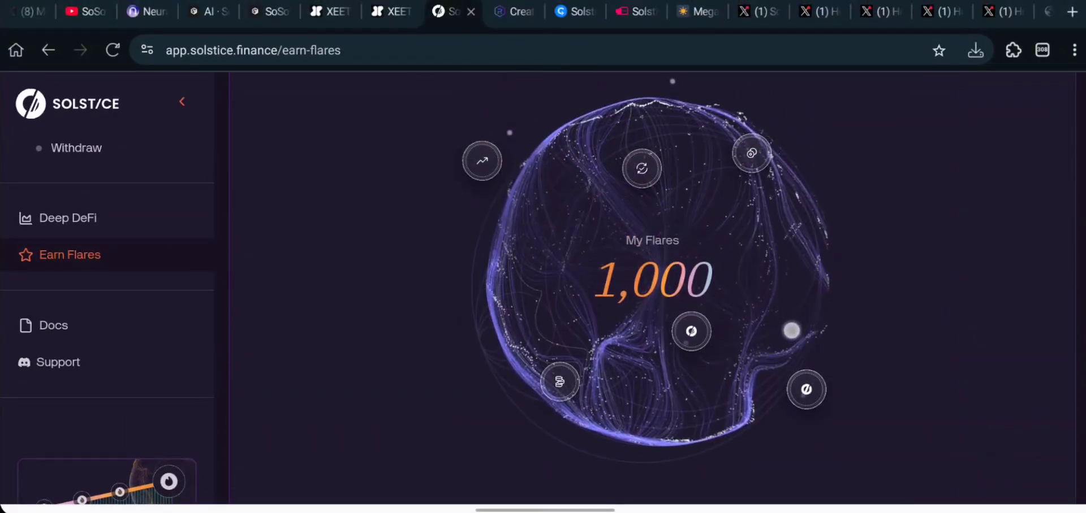
scroll(646, 260, down, 12)
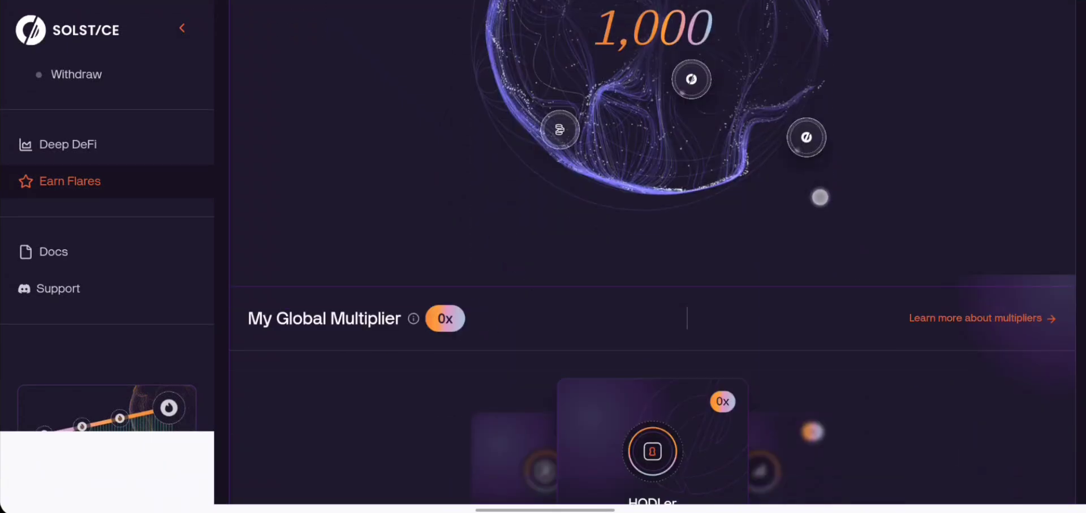
scroll(821, 217, down, 5)
scroll(768, 411, up, 3)
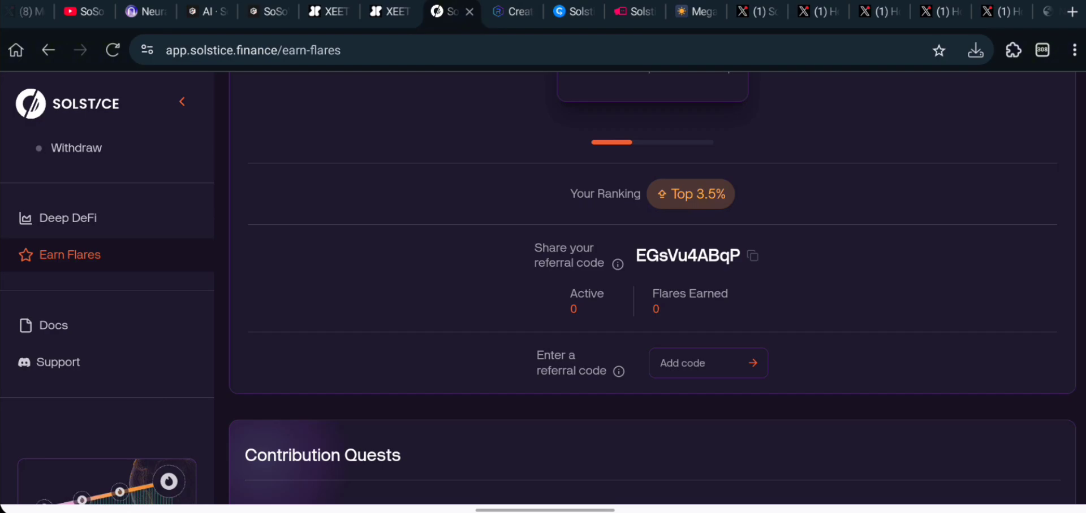
Examine the Flare Rewards page again, covering TVL, token balances, My Flares, multiplier cards, ranking and the referral code section.
scroll(650, 283, down, 2)
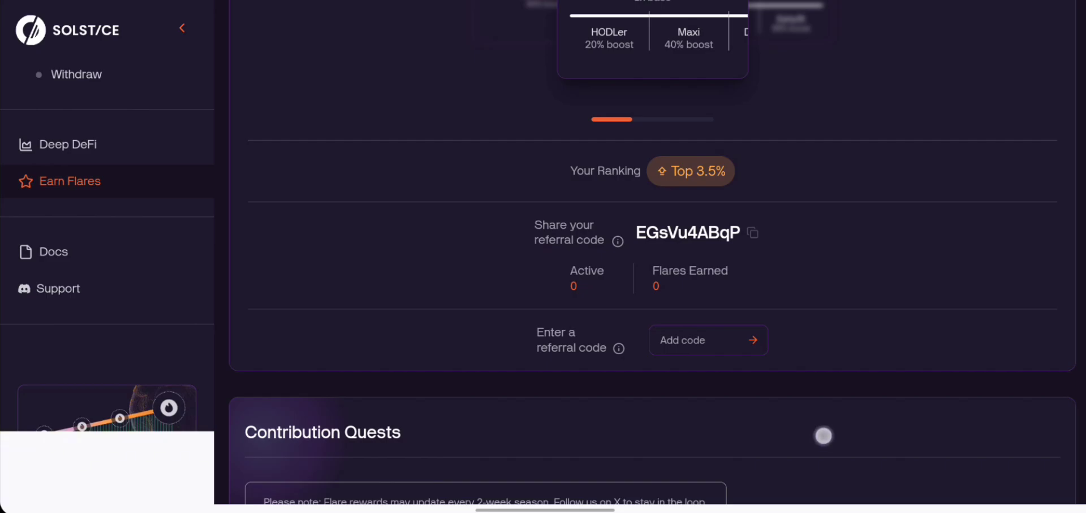
scroll(824, 435, down, 3)
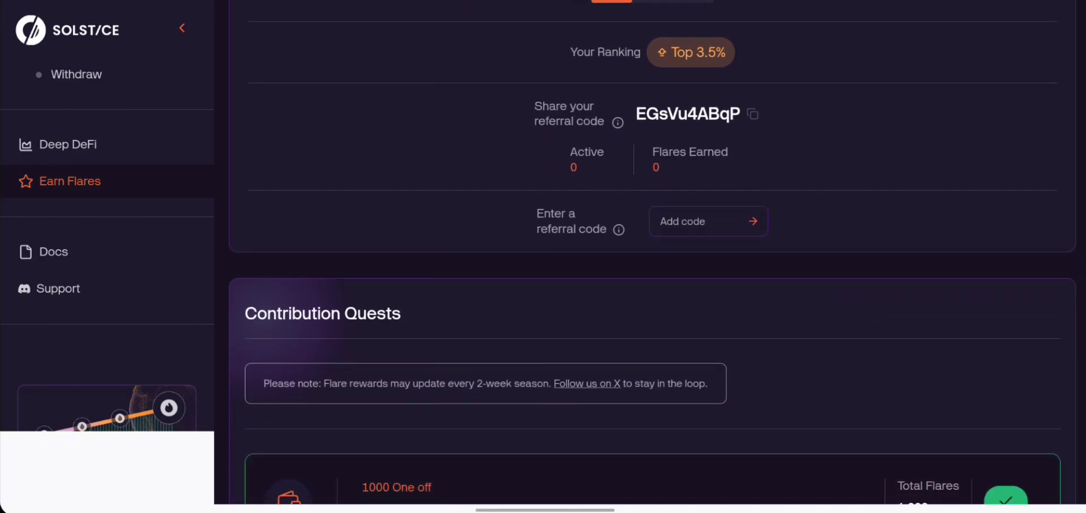
scroll(731, 202, down, 1)
scroll(717, 209, up, 1)
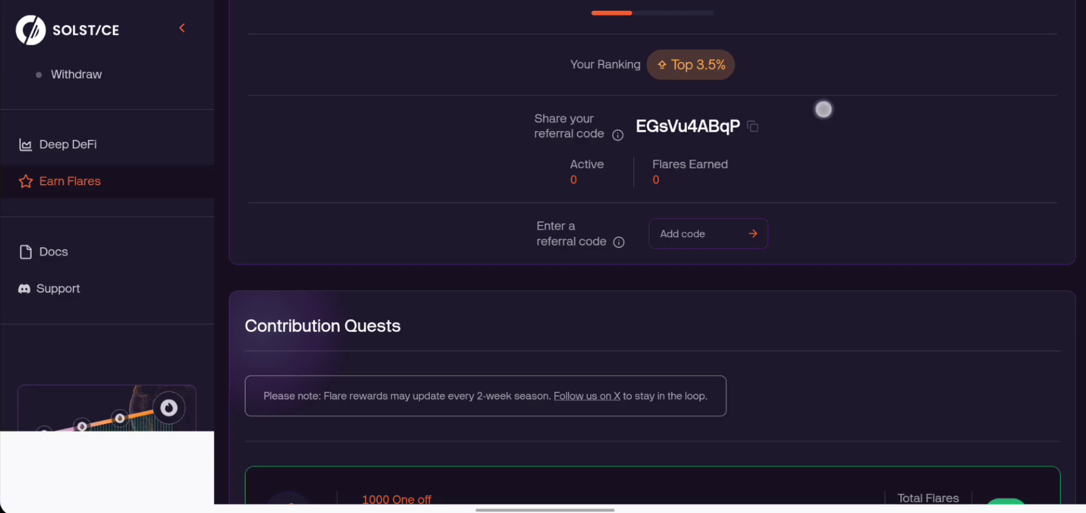
scroll(823, 109, up, 2)
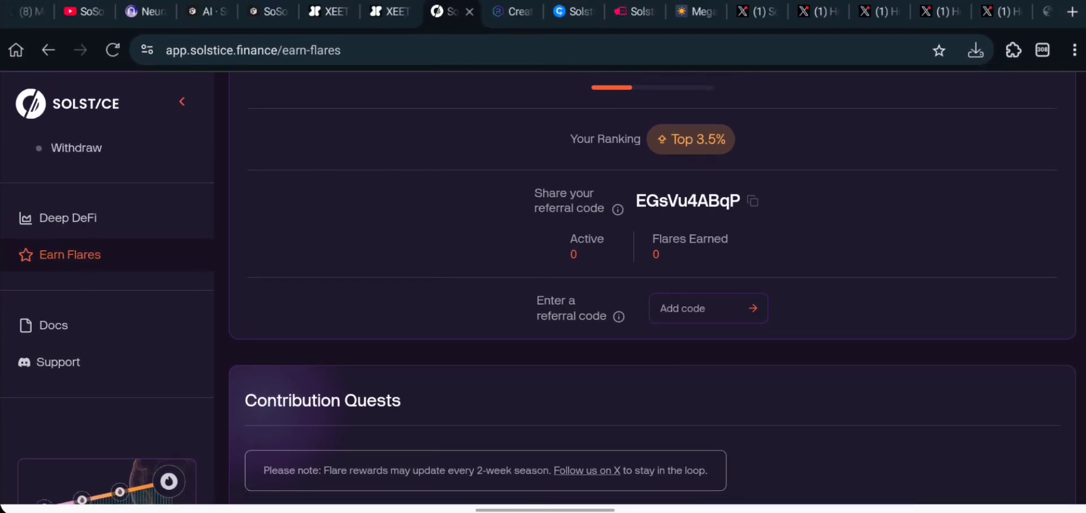
scroll(802, 143, down, 10)
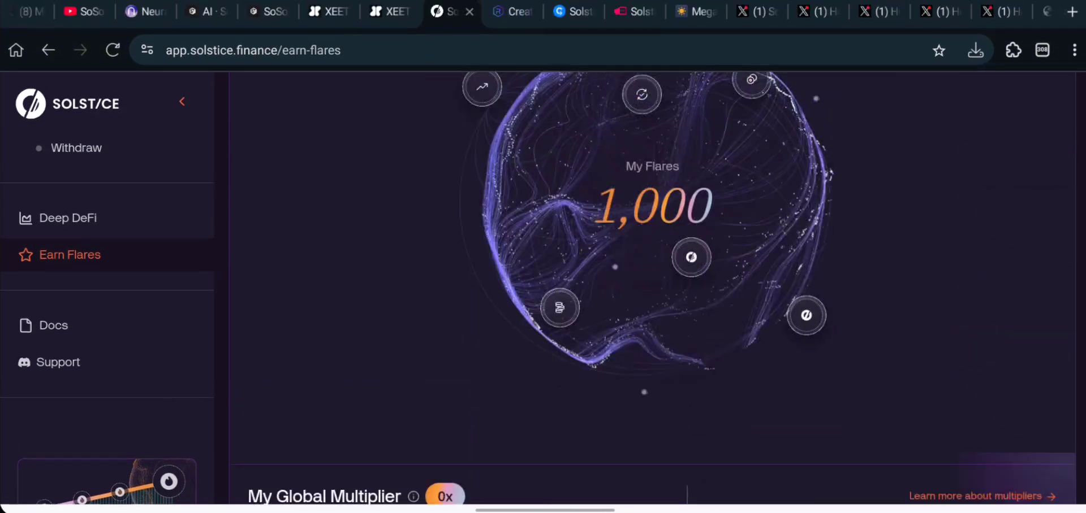
scroll(824, 239, up, 10)
scroll(780, 207, up, 3)
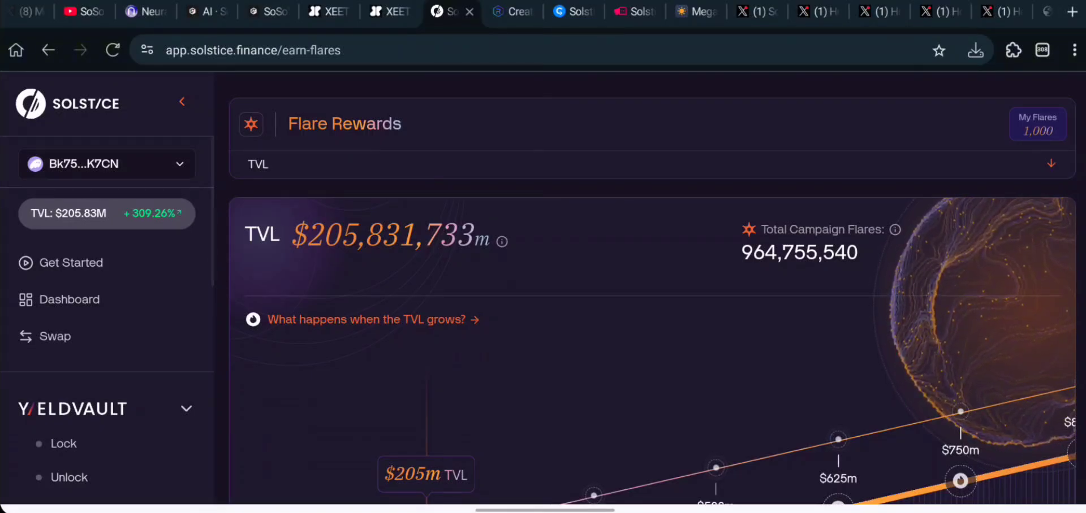
scroll(842, 206, down, 10)
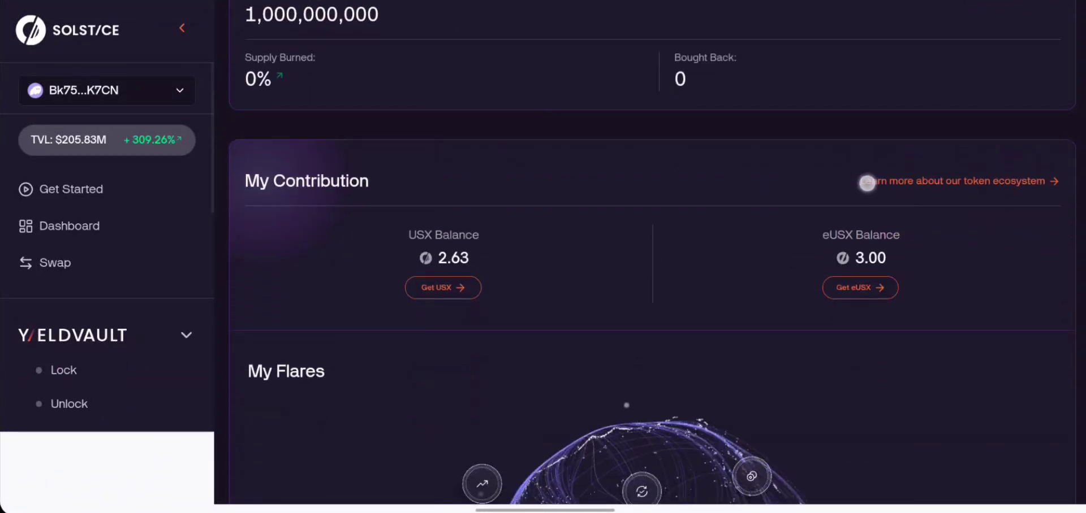
scroll(841, 206, down, 10)
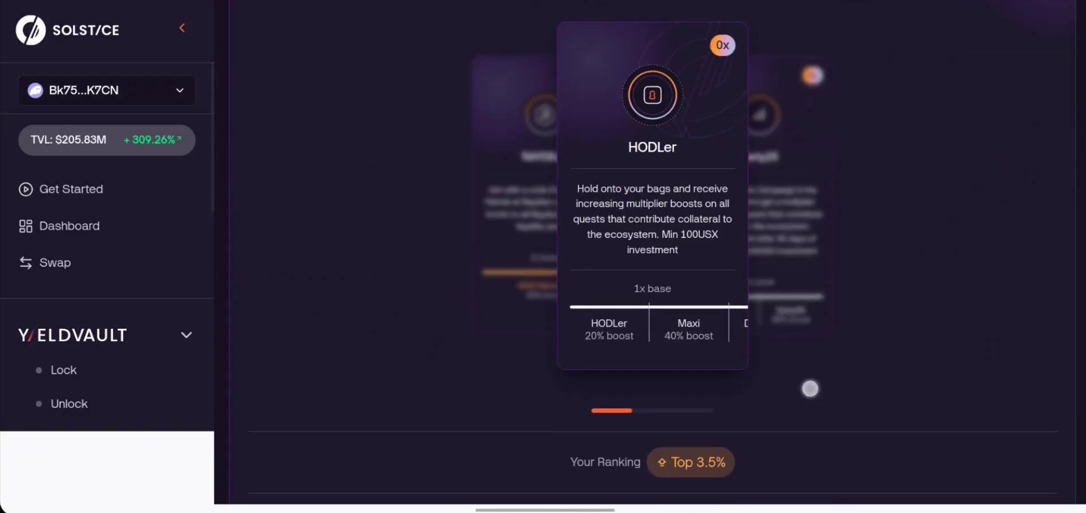
scroll(817, 363, down, 3)
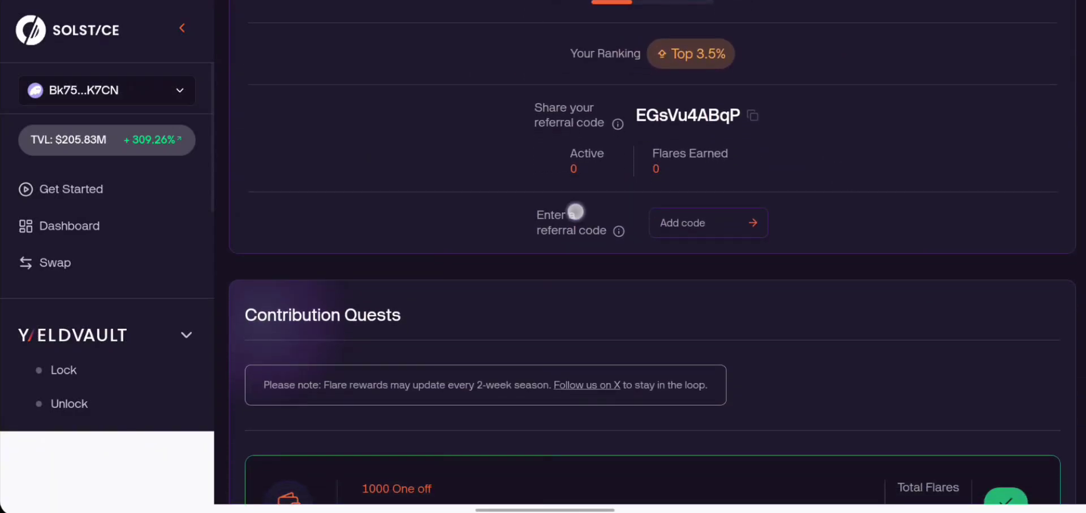
scroll(592, 226, up, 2)
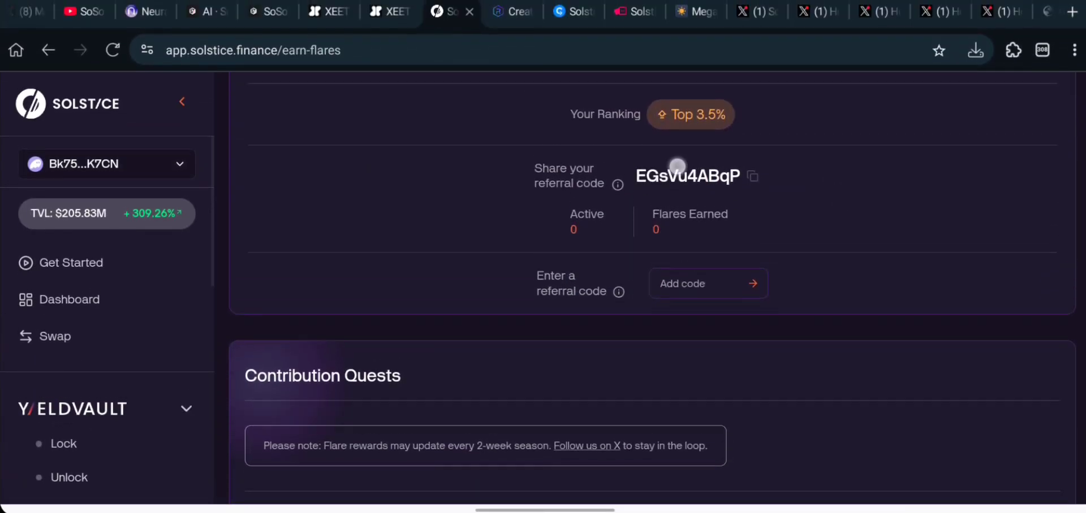
scroll(702, 149, up, 2)
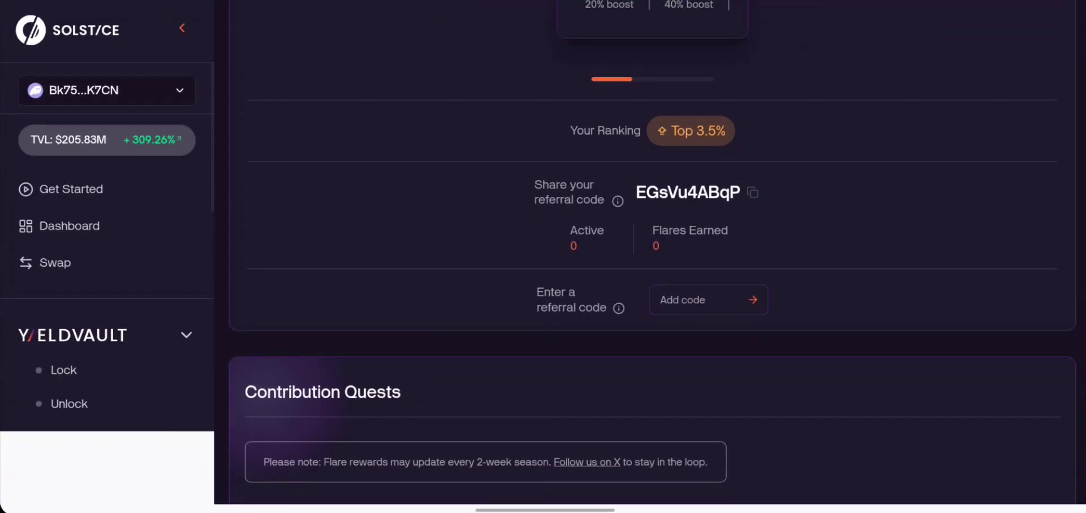
mouse_move(757, 168)
mouse_down()
mouse_move(618, 170)
mouse_move(687, 161)
mouse_up()
mouse_move(746, 285)
mouse_down()
mouse_move(708, 332)
mouse_move(675, 296)
mouse_up()
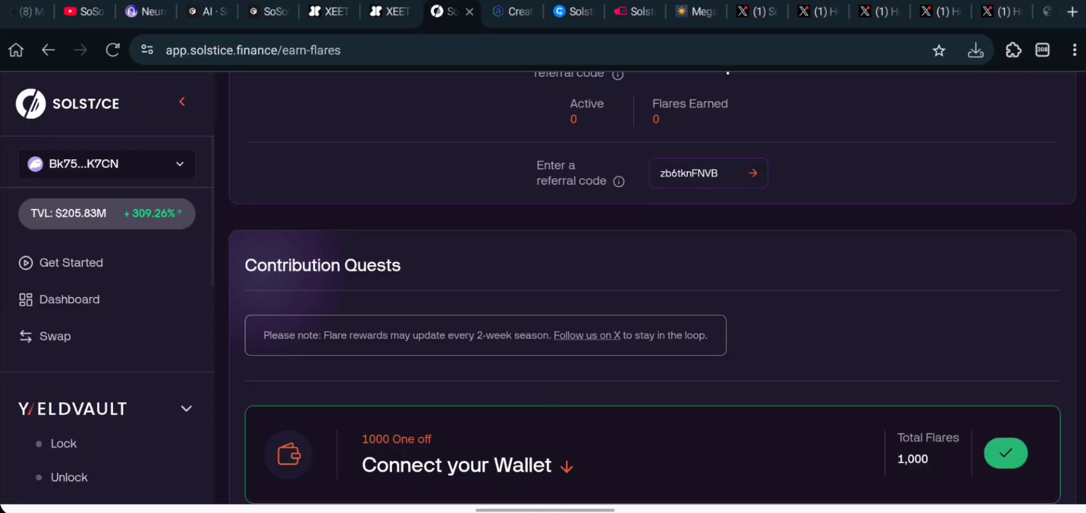
click(754, 173)
scroll(699, 197, down, 2)
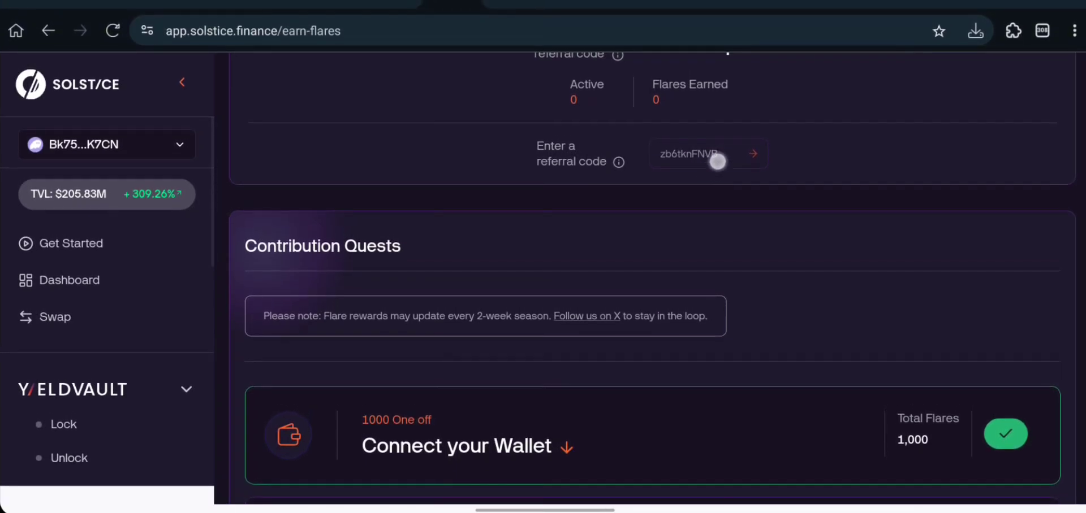
scroll(729, 227, up, 2)
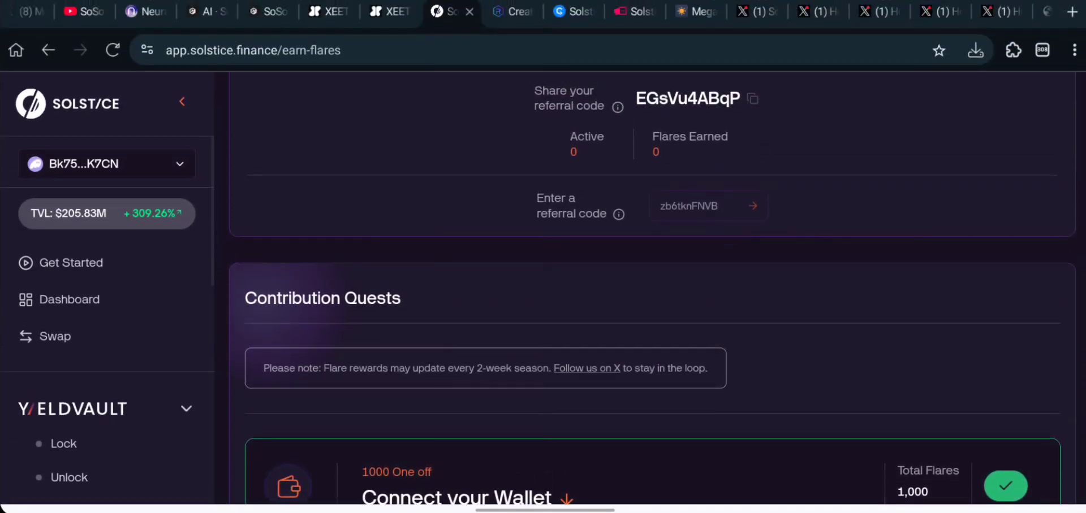
scroll(642, 102, up, 1)
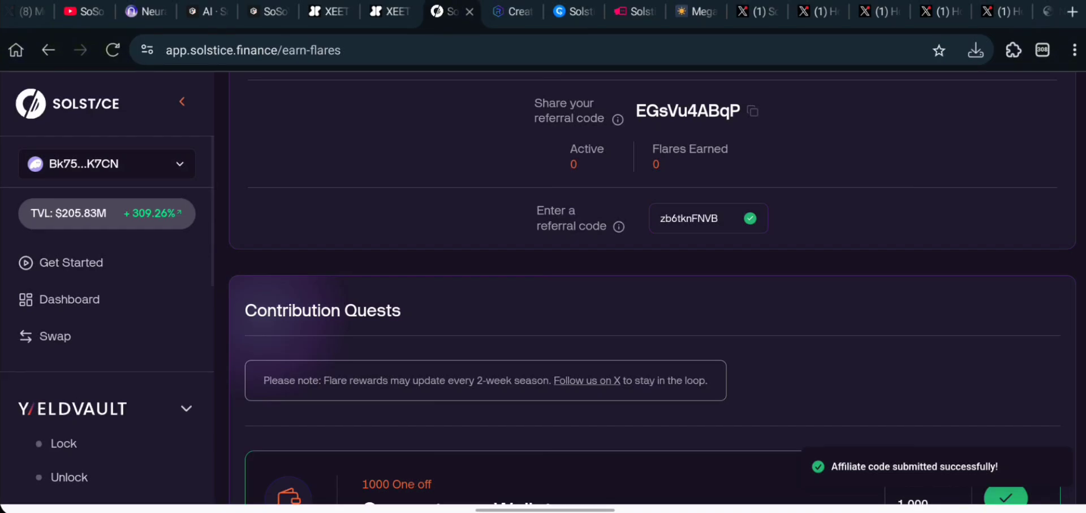
Read the first Contribution Quests, from connecting the wallet and X account to the partner code, referral code and USX holding quests.
scroll(765, 351, down, 3)
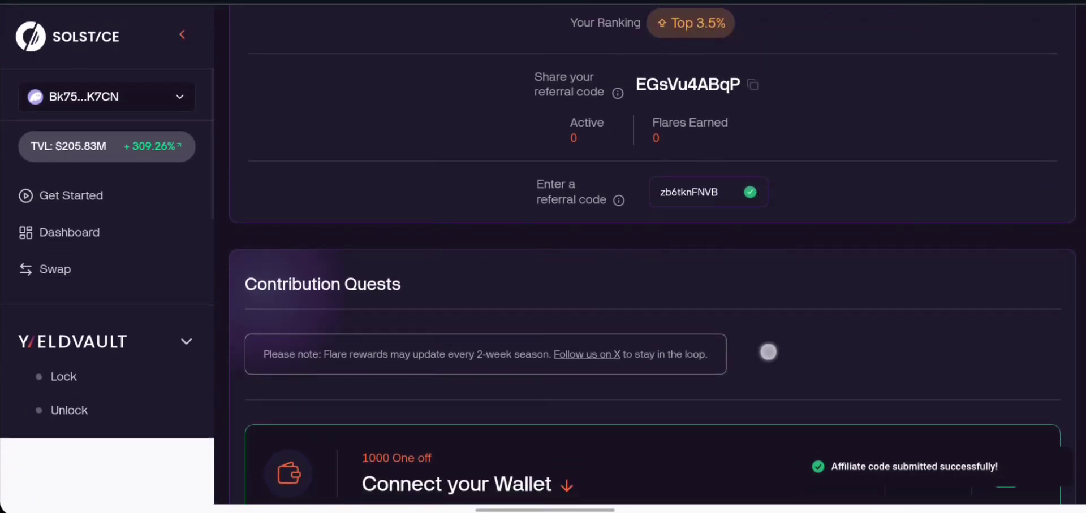
scroll(783, 246, down, 1)
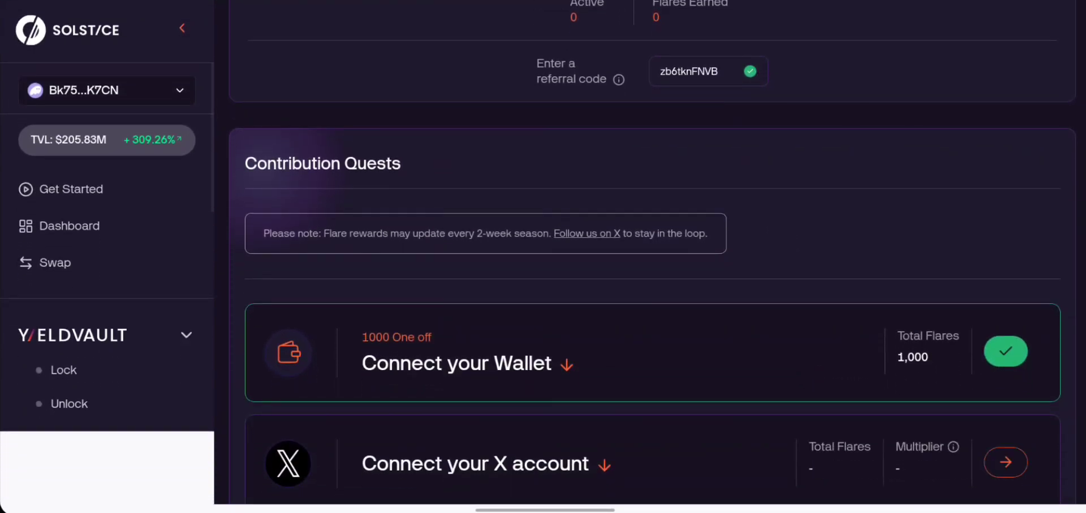
scroll(782, 269, down, 3)
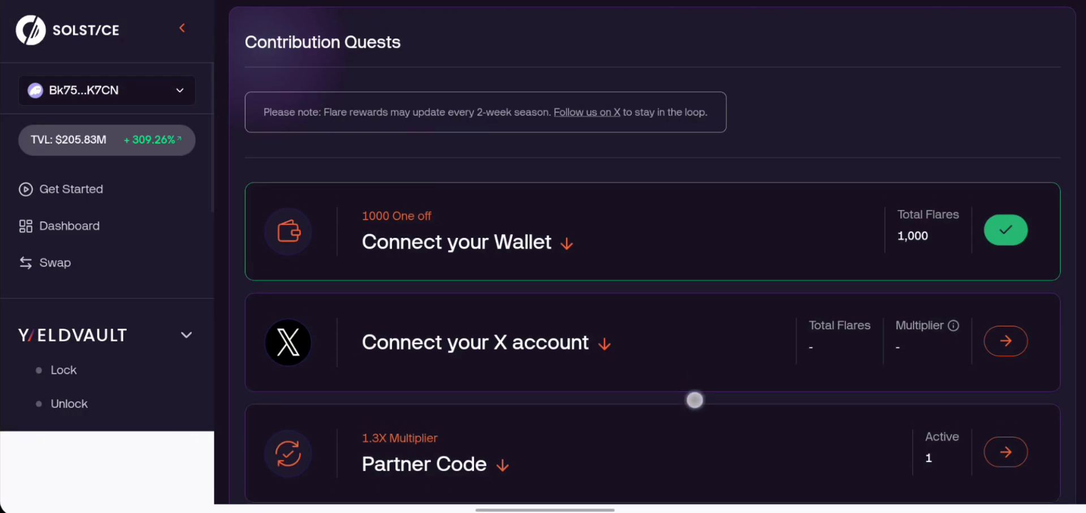
scroll(693, 397, down, 2)
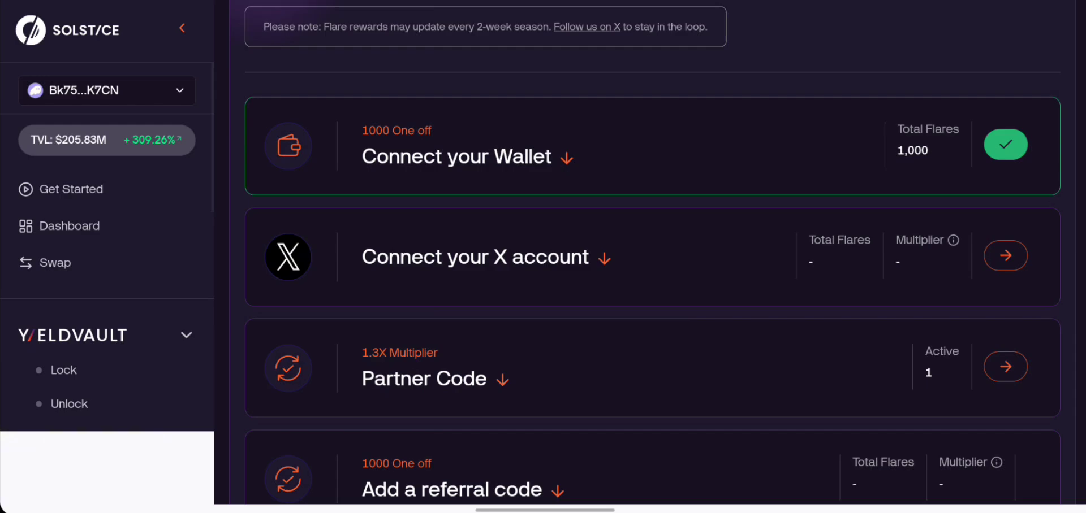
scroll(936, 118, down, 1)
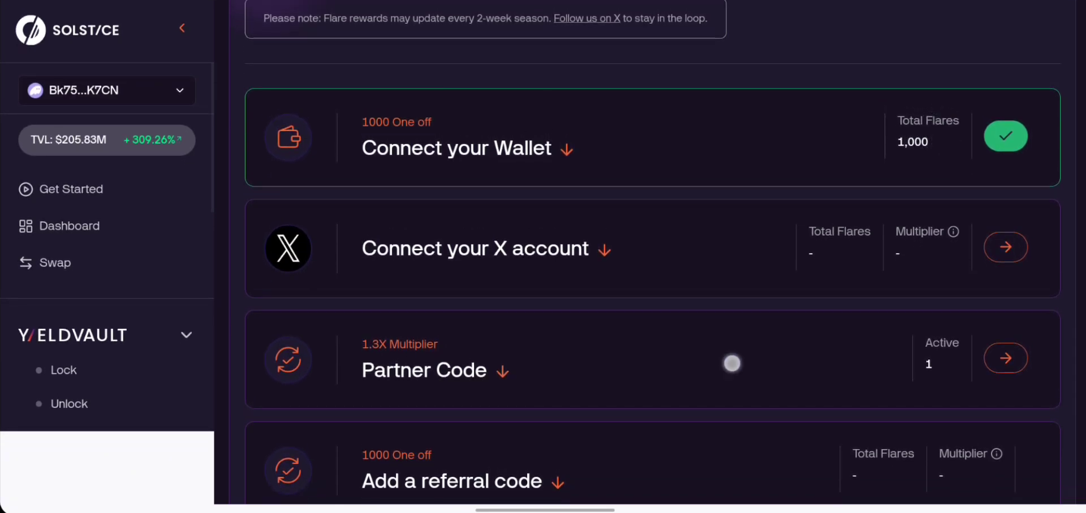
scroll(732, 364, down, 3)
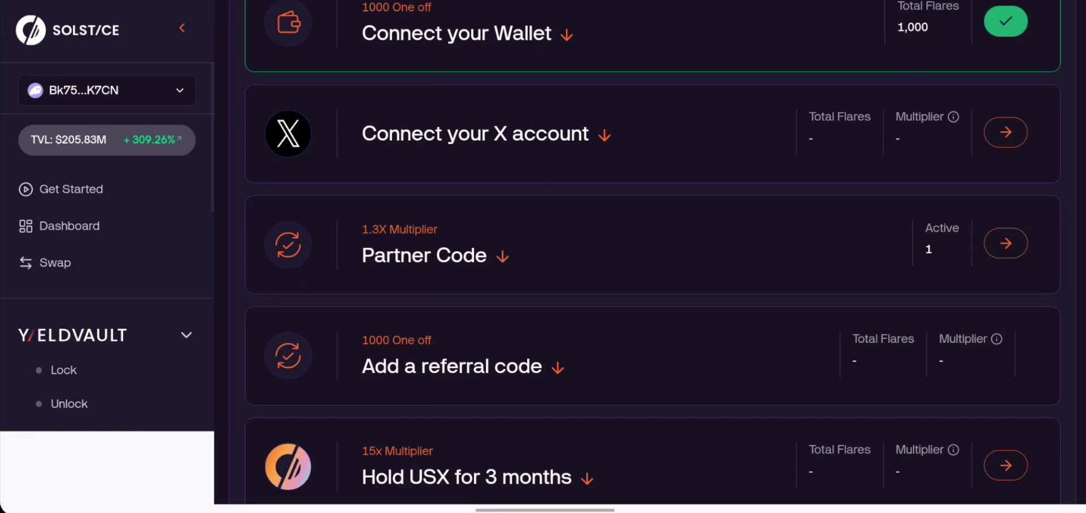
scroll(690, 310, down, 3)
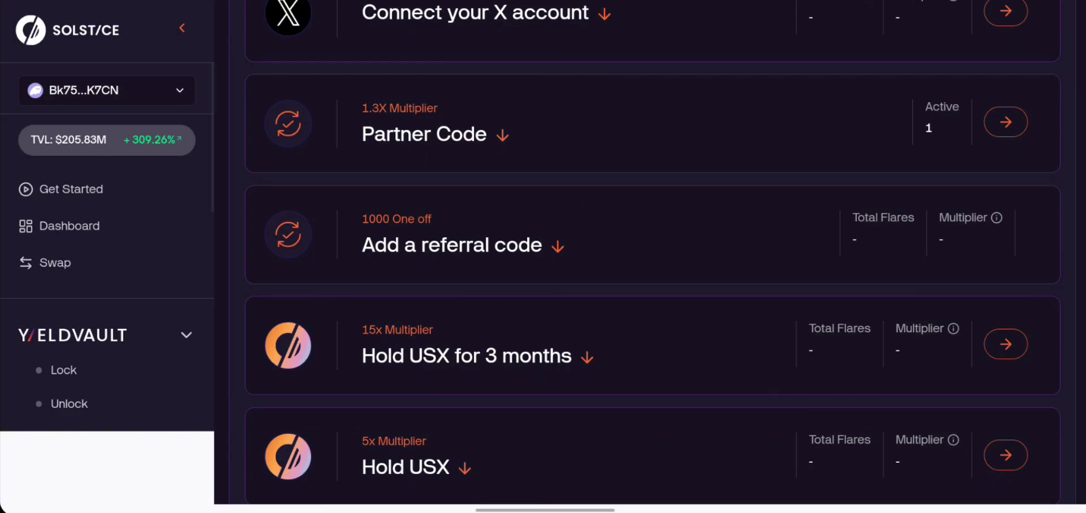
drag(941, 109, 942, 145)
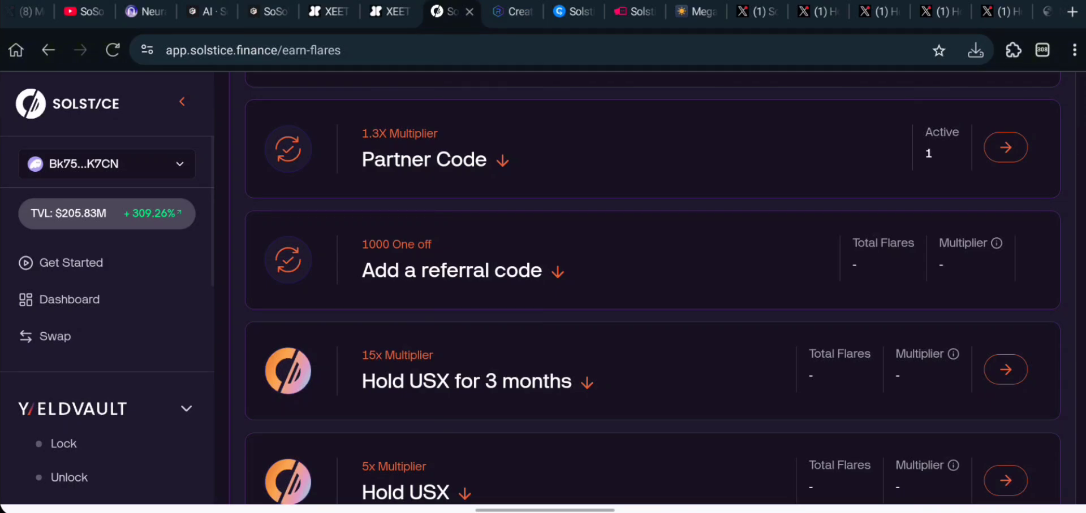
Check the eUSX/USX position form on Raydium and review the remaining holding, swap, liquidity and lending quests back in Solstice.
click(523, 12)
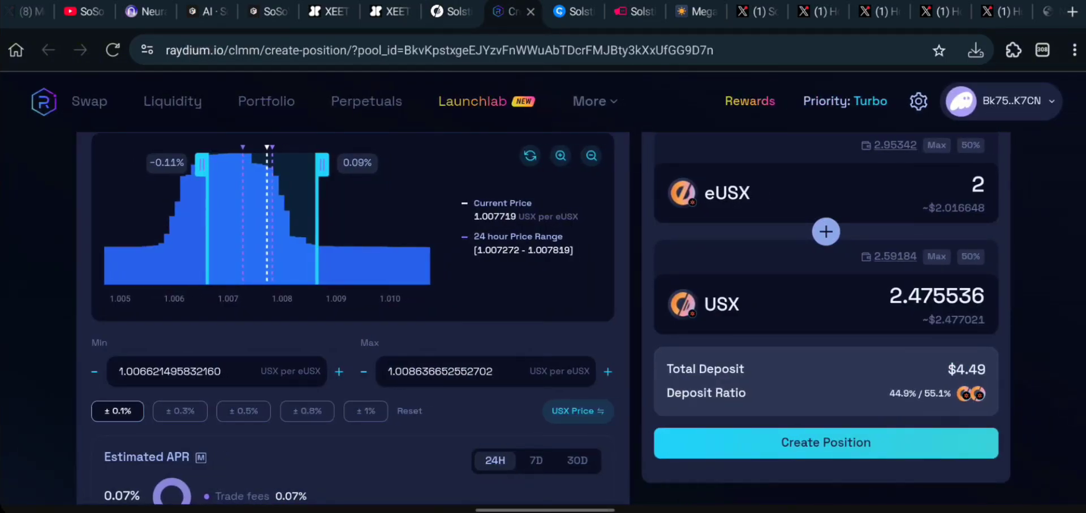
click(452, 12)
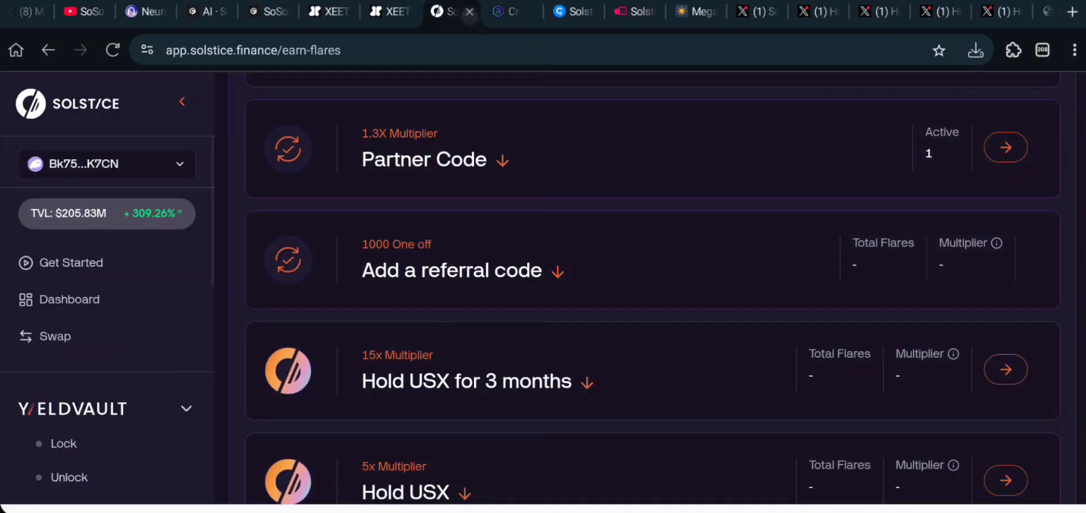
scroll(699, 314, down, 2)
scroll(700, 314, down, 1)
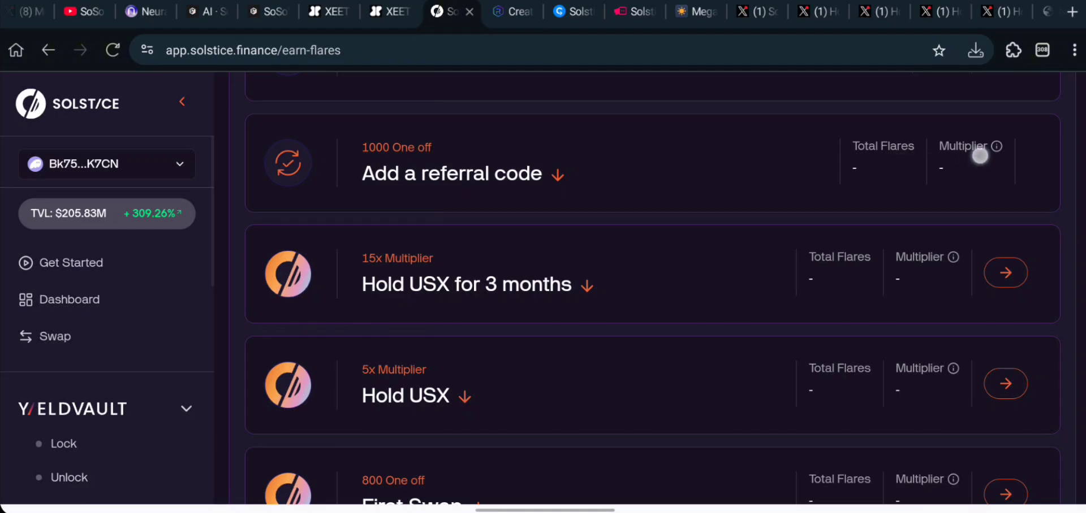
scroll(739, 296, down, 3)
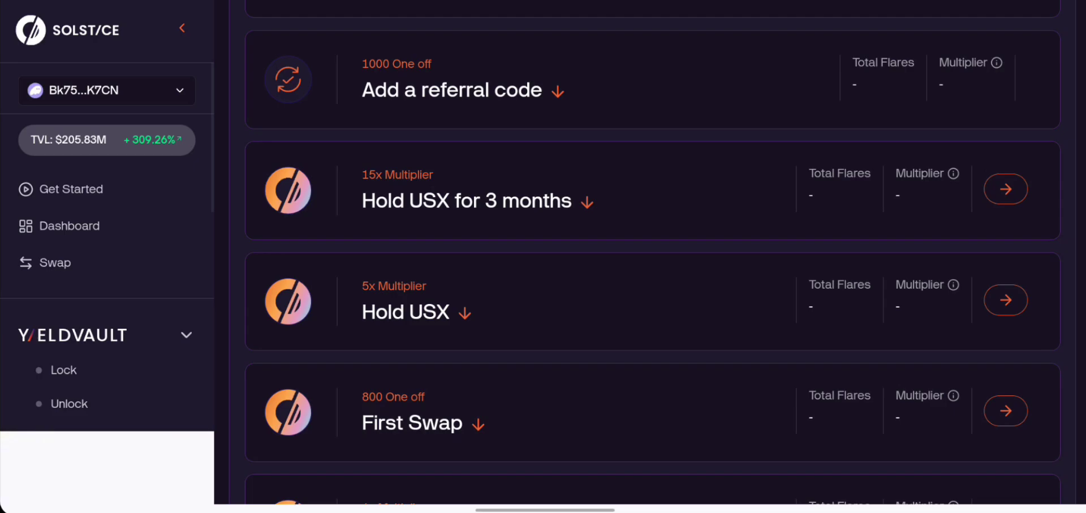
scroll(603, 301, down, 2)
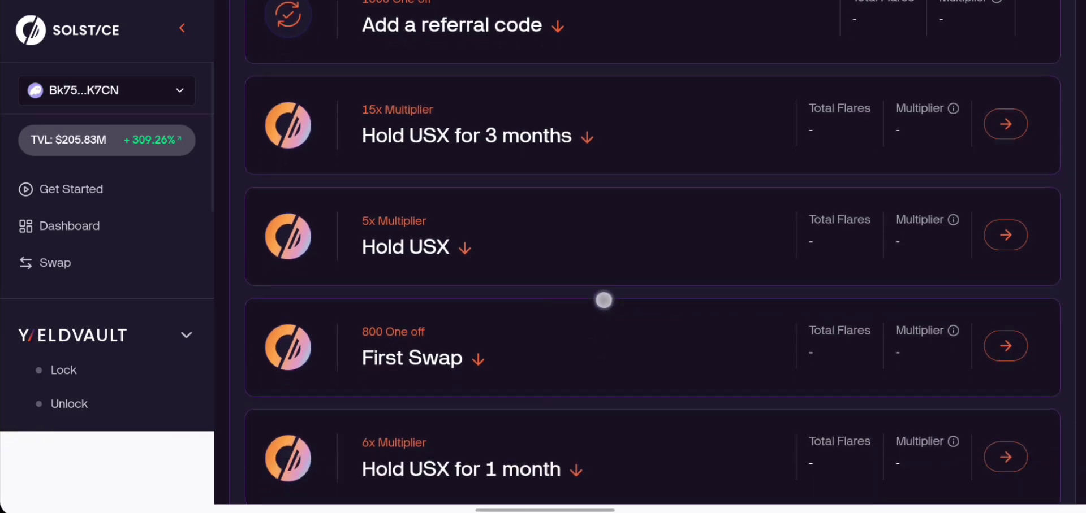
scroll(604, 300, down, 1)
scroll(507, 188, down, 4)
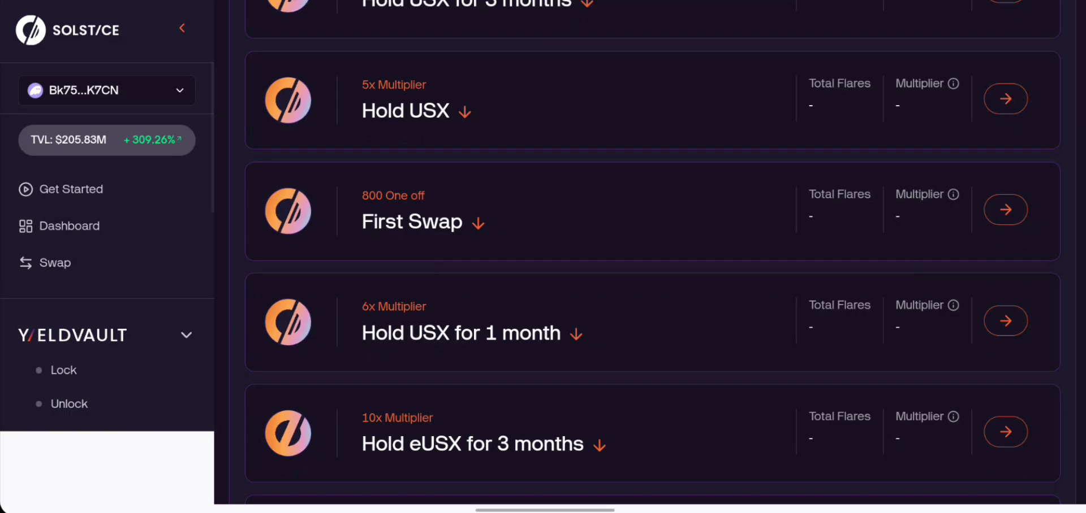
scroll(594, 332, down, 20)
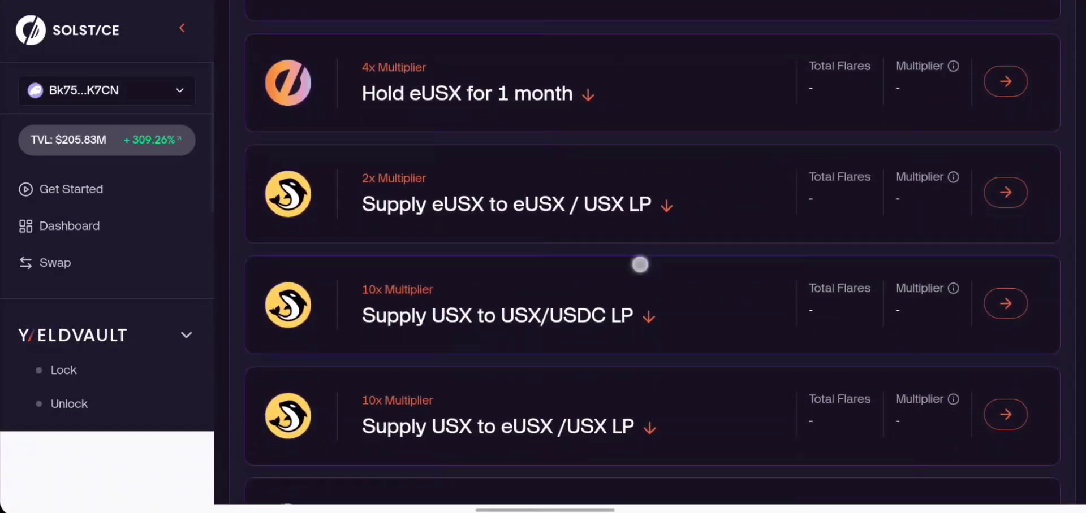
scroll(640, 264, down, 15)
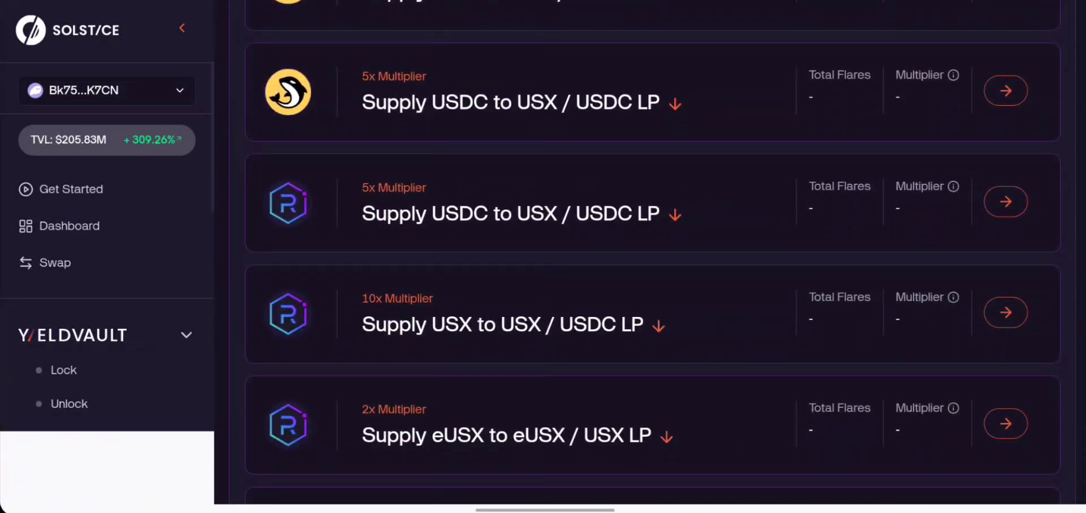
scroll(714, 213, down, 16)
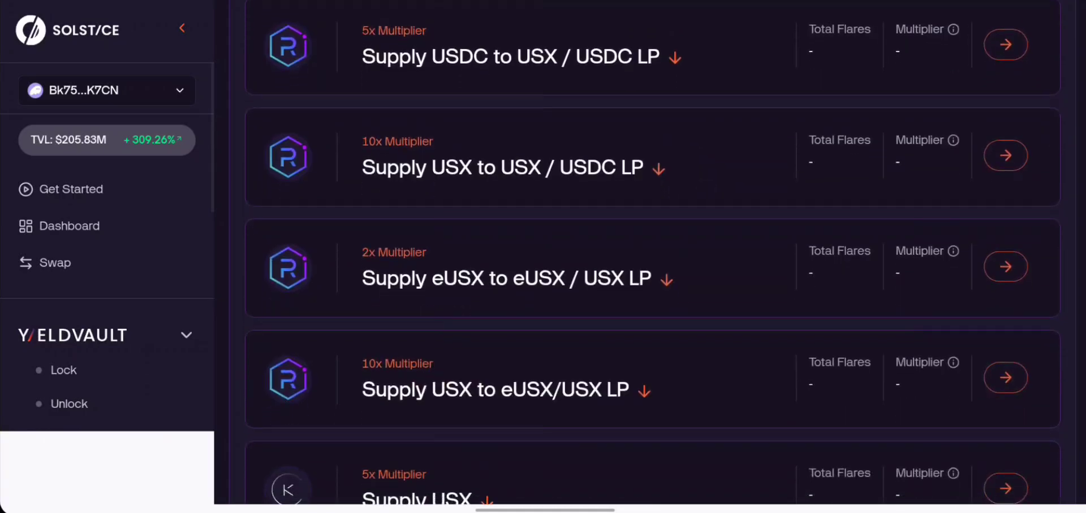
scroll(636, 389, down, 3)
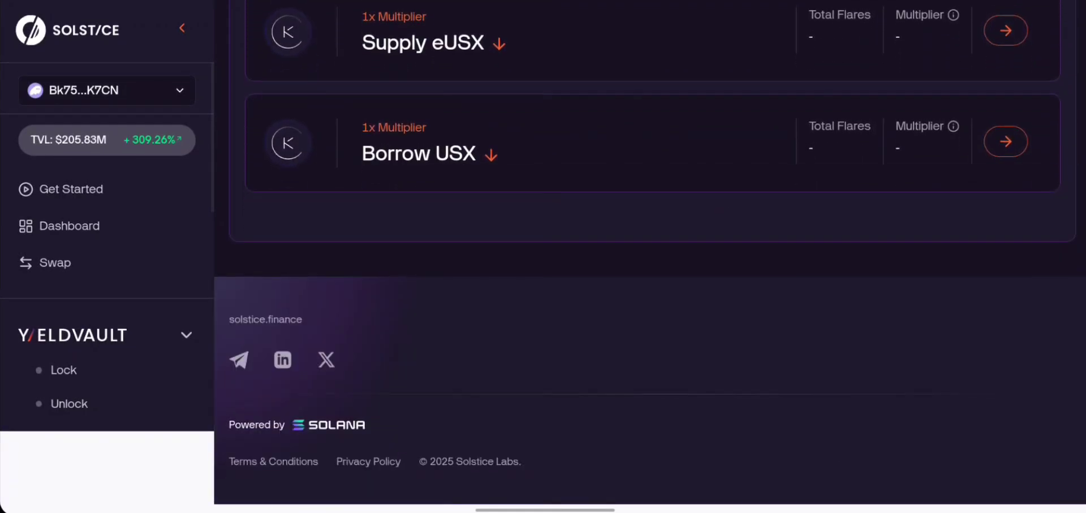
Return to the ranking and referral section and open the Solstice Dashboard.
scroll(636, 388, up, 20)
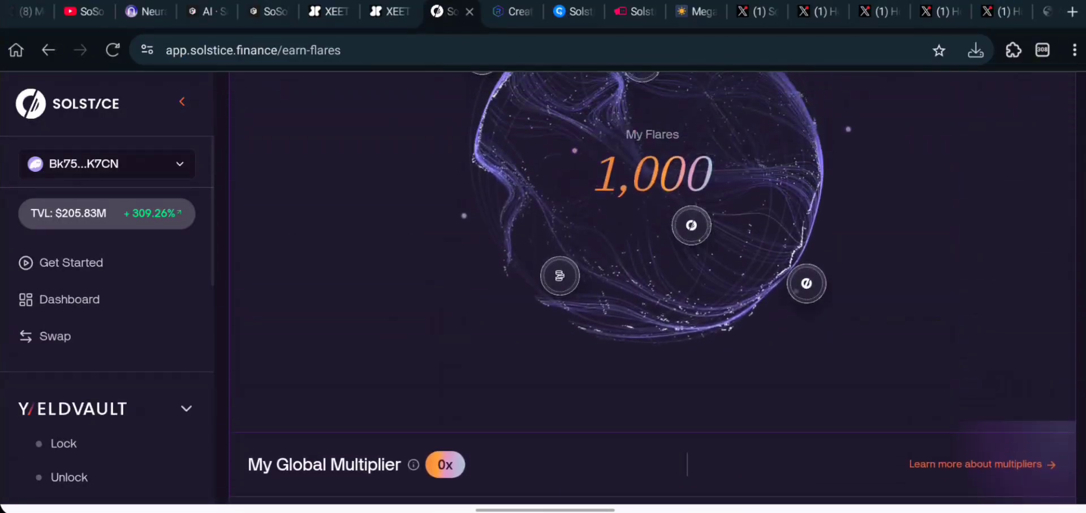
scroll(650, 255, down, 14)
click(113, 223)
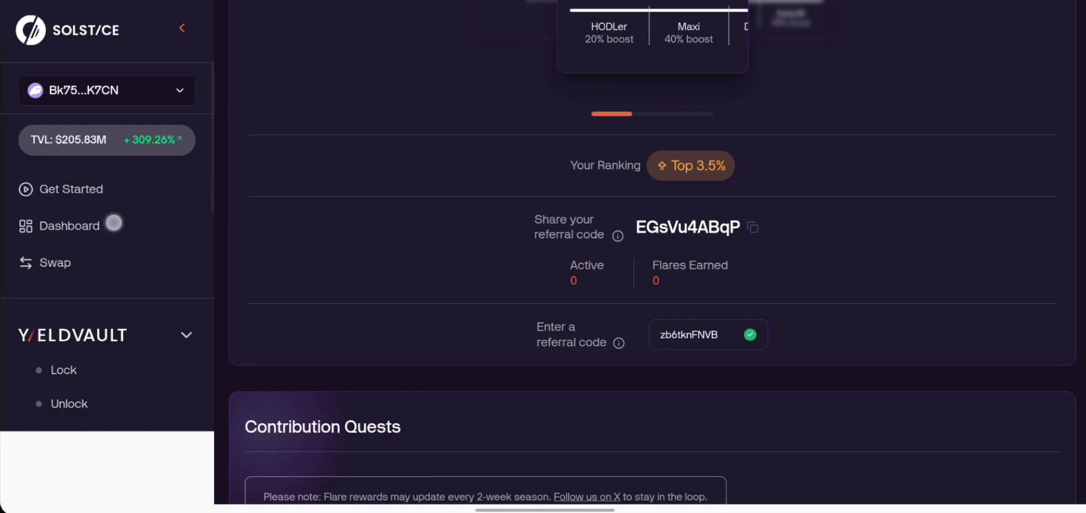